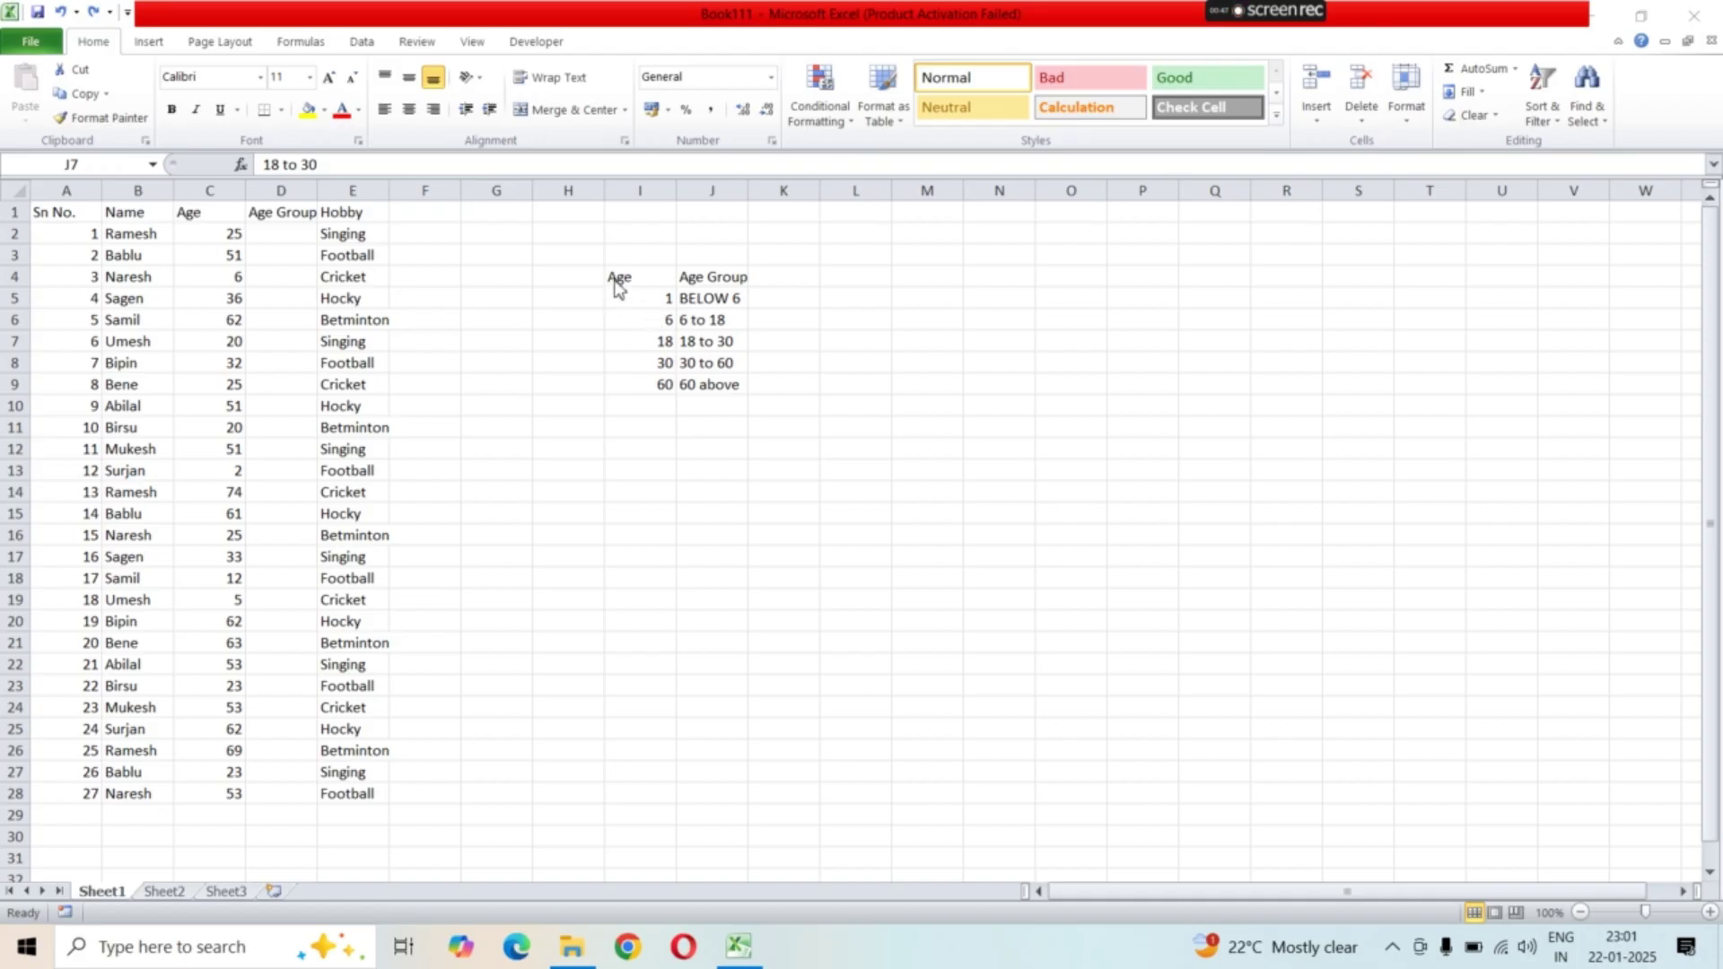
# - Examine the age thresholds and group labels in I4:J9 alongside the ages and empty Age Group column of the main list
pyautogui.click(660, 305)
pyautogui.click(662, 320)
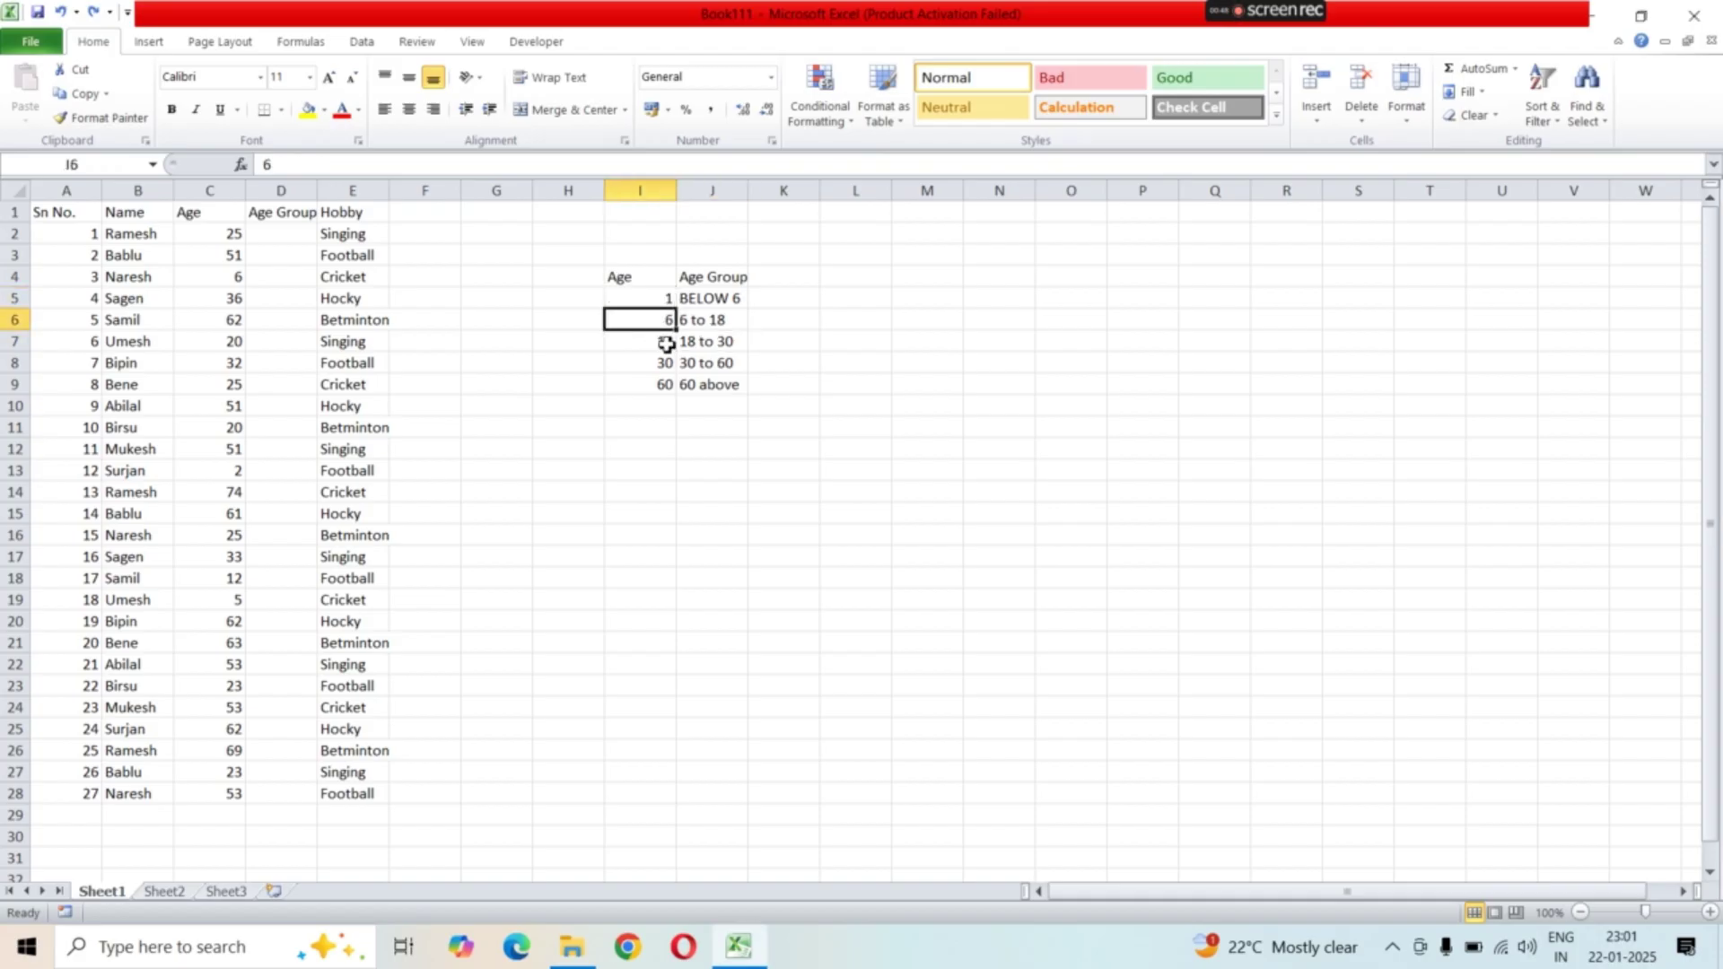
pyautogui.click(664, 342)
pyautogui.click(664, 368)
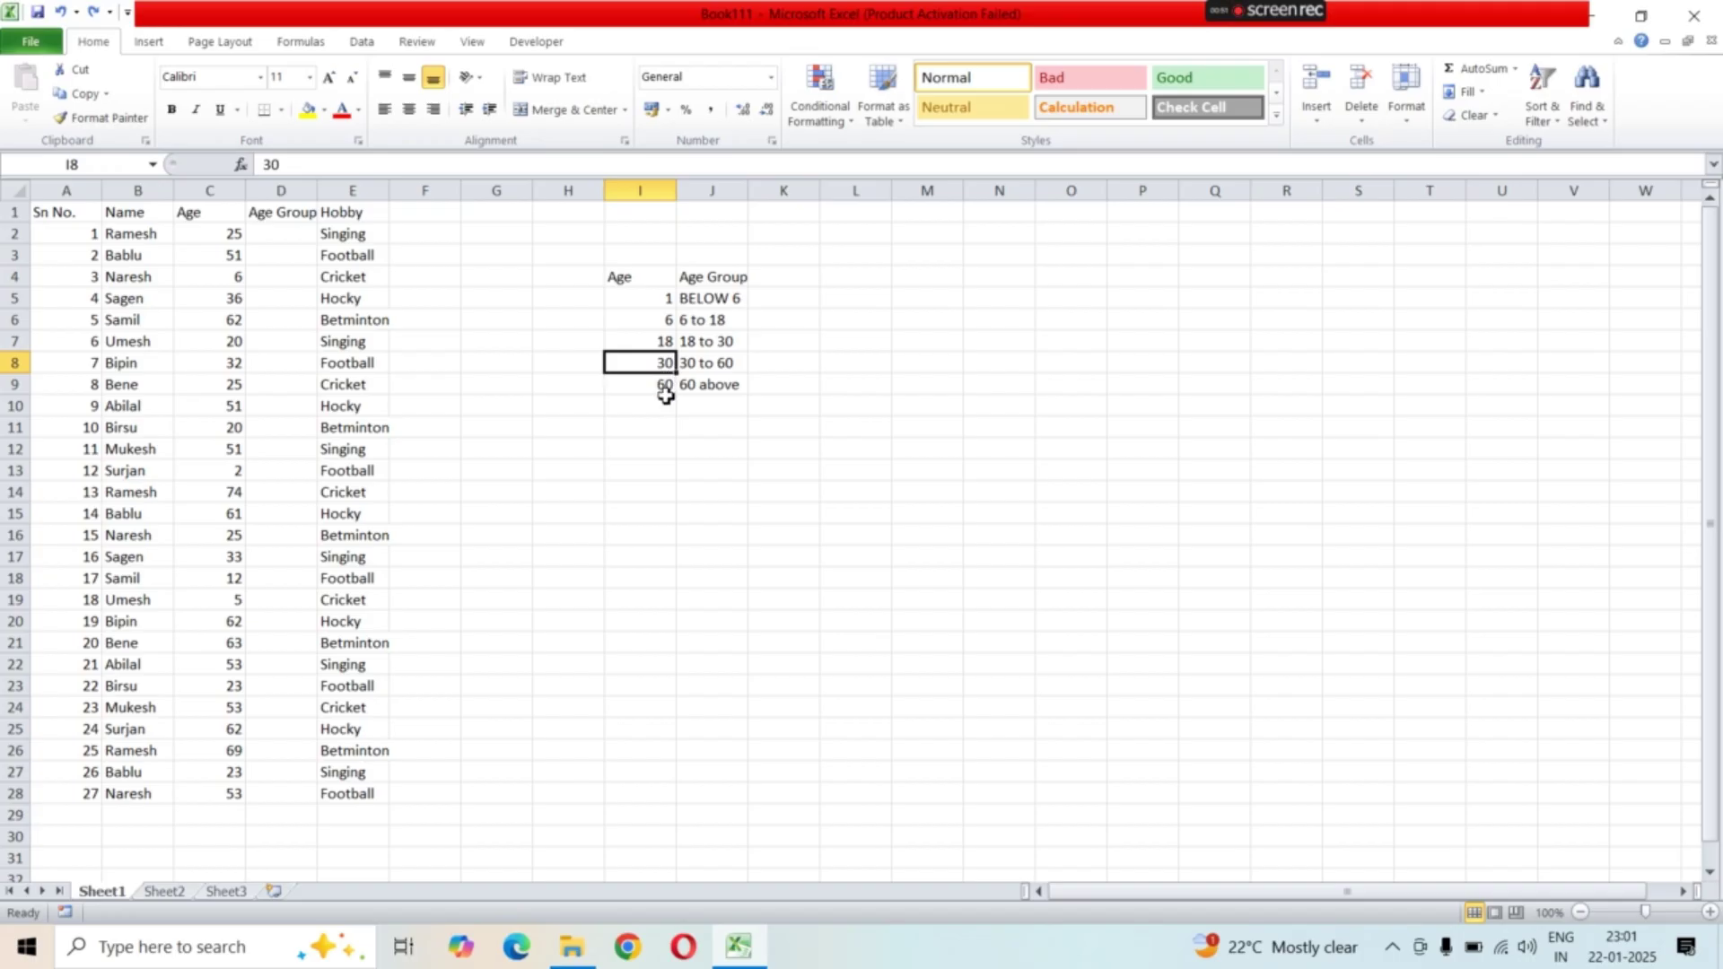
pyautogui.click(657, 302)
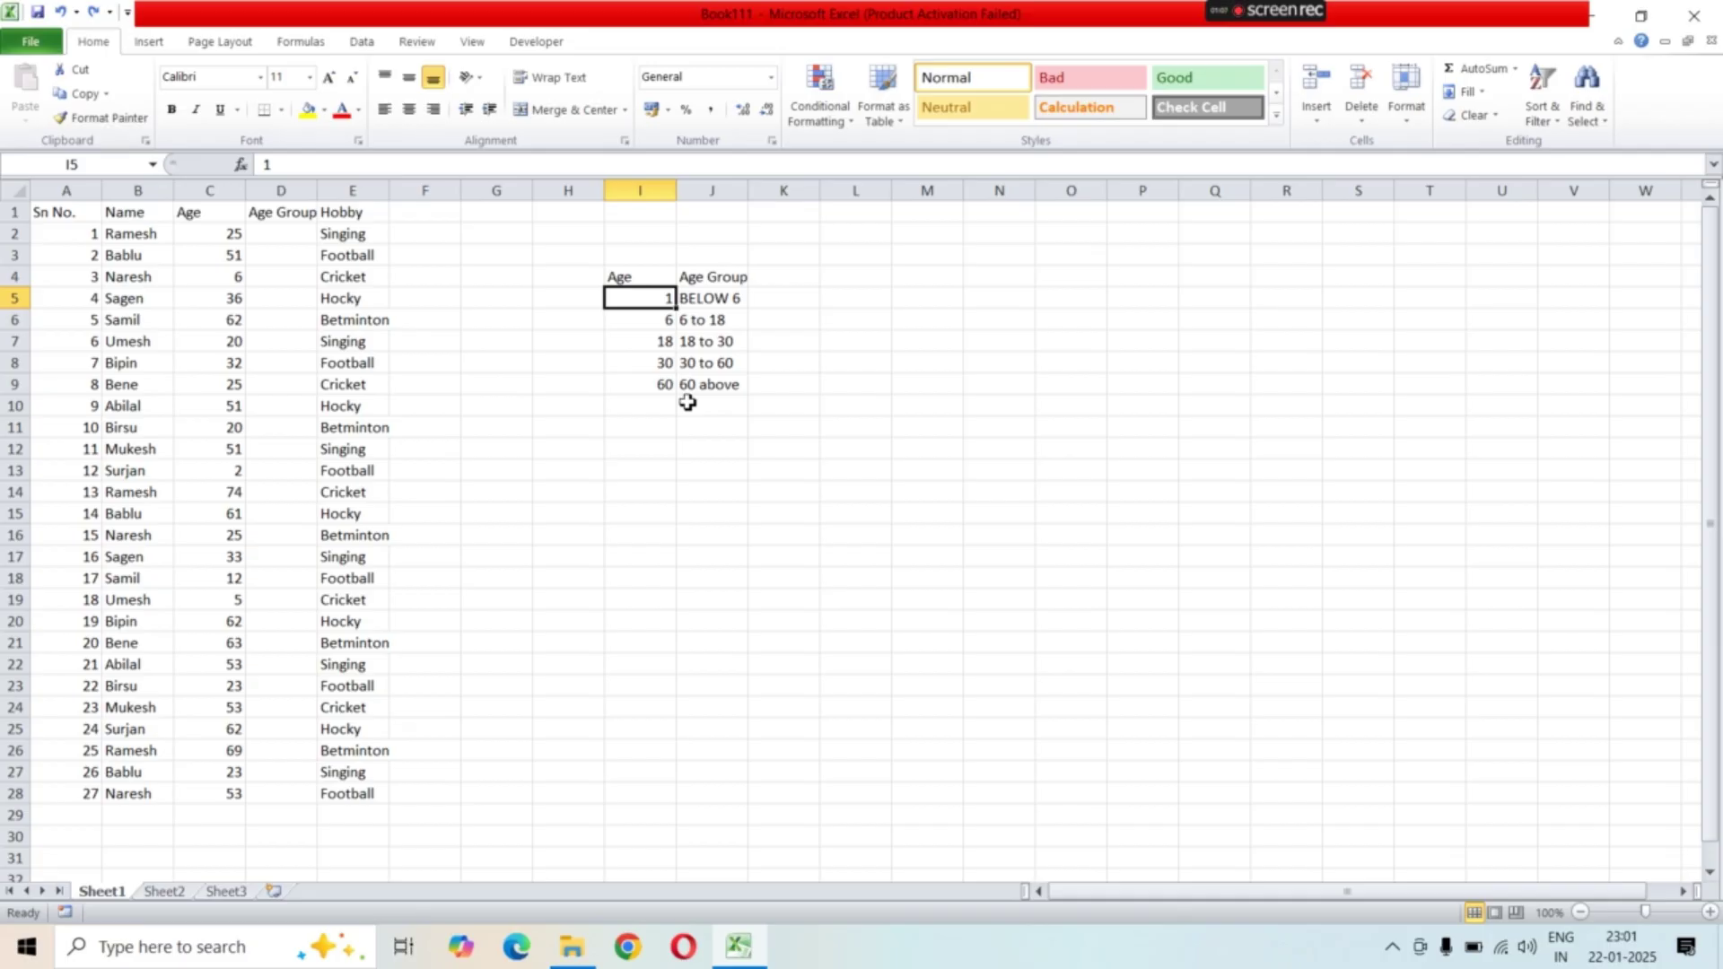
pyautogui.click(737, 404)
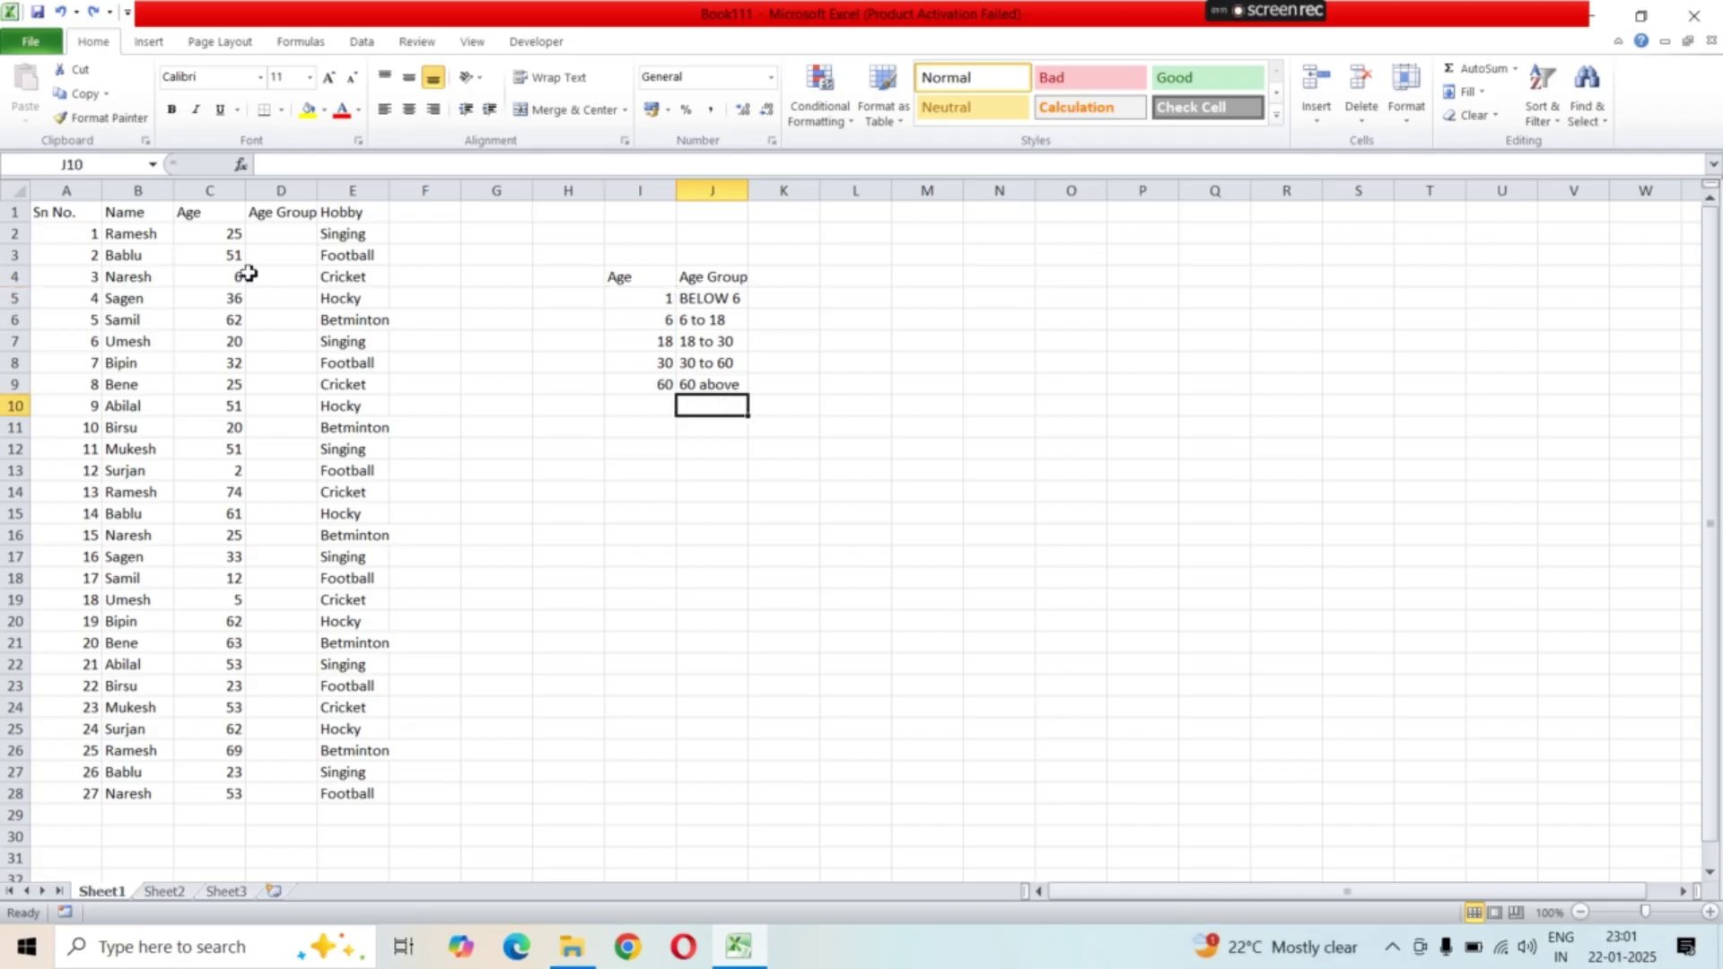
pyautogui.click(205, 449)
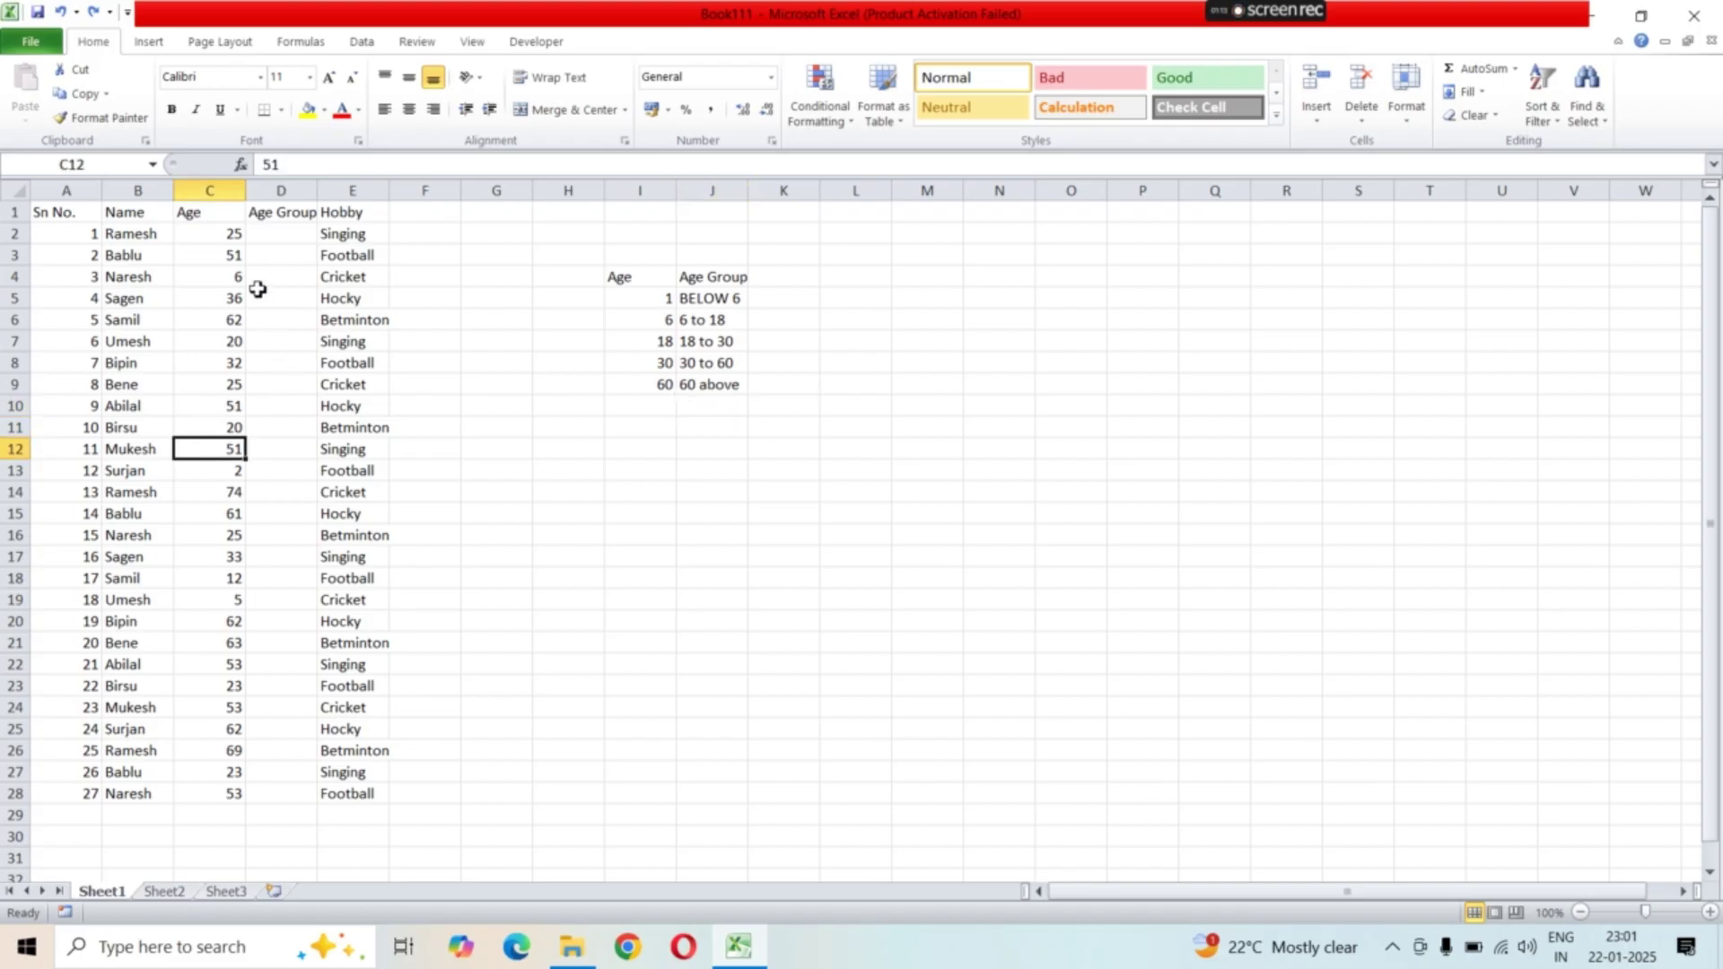
pyautogui.click(269, 233)
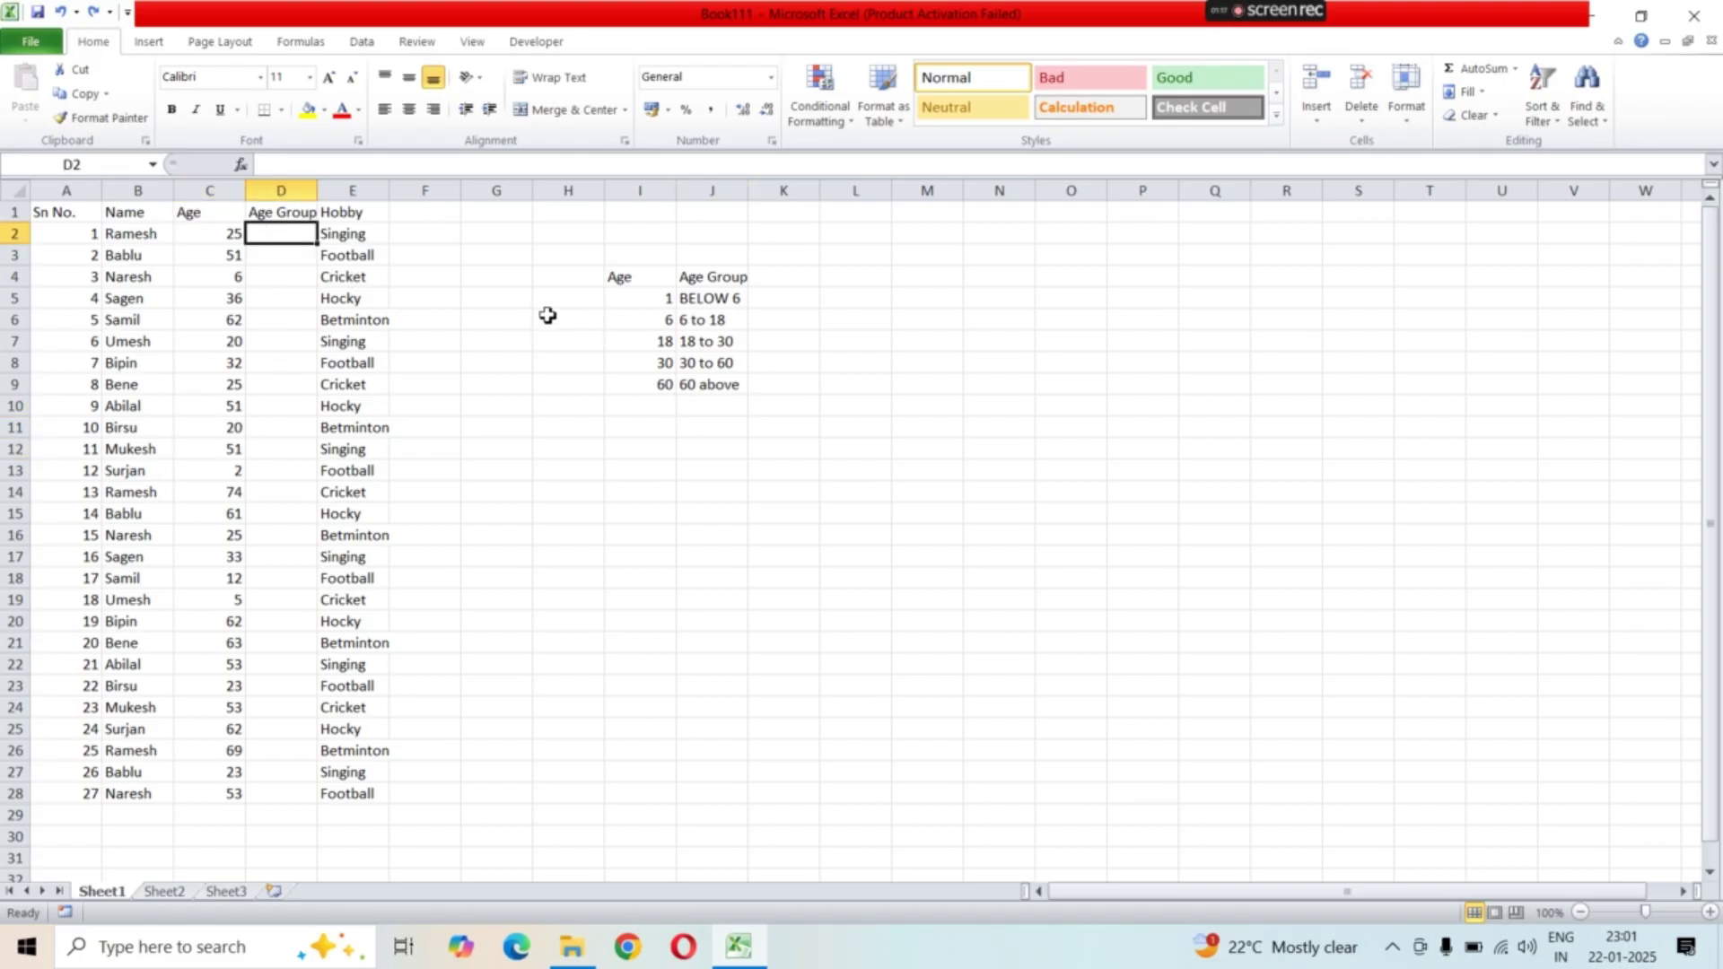
pyautogui.moveTo(608, 264); pyautogui.dragTo(731, 387)
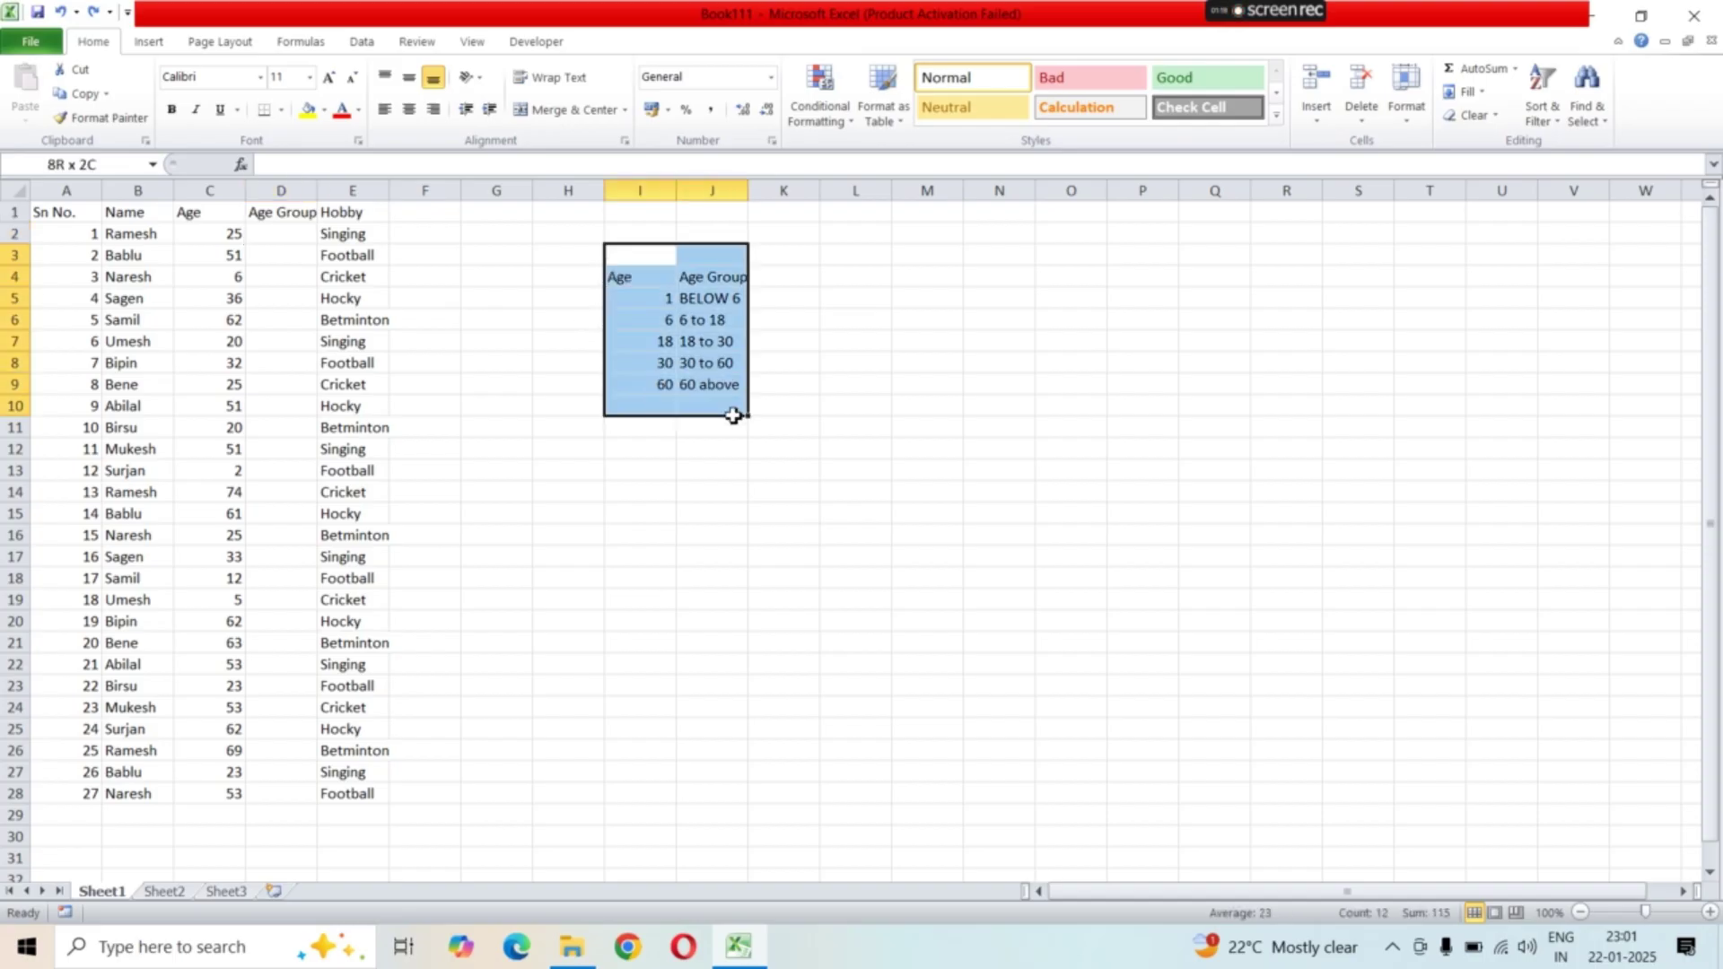
pyautogui.click(640, 534)
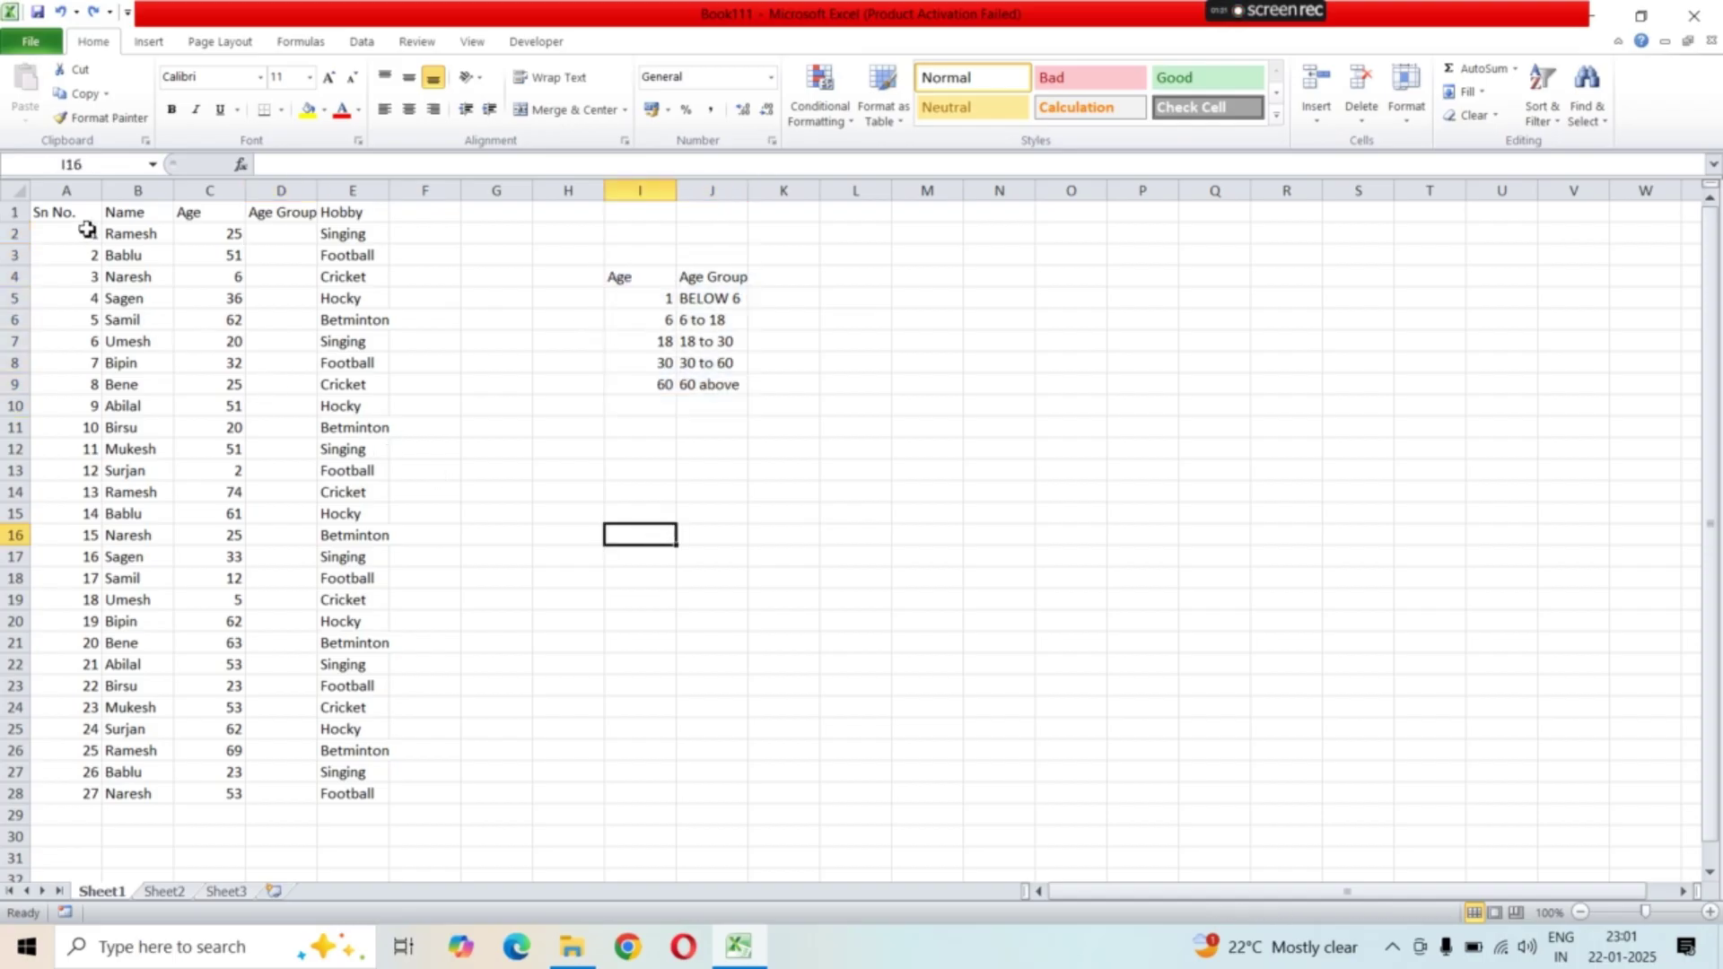
pyautogui.moveTo(85, 232); pyautogui.dragTo(228, 558)
pyautogui.click(704, 345)
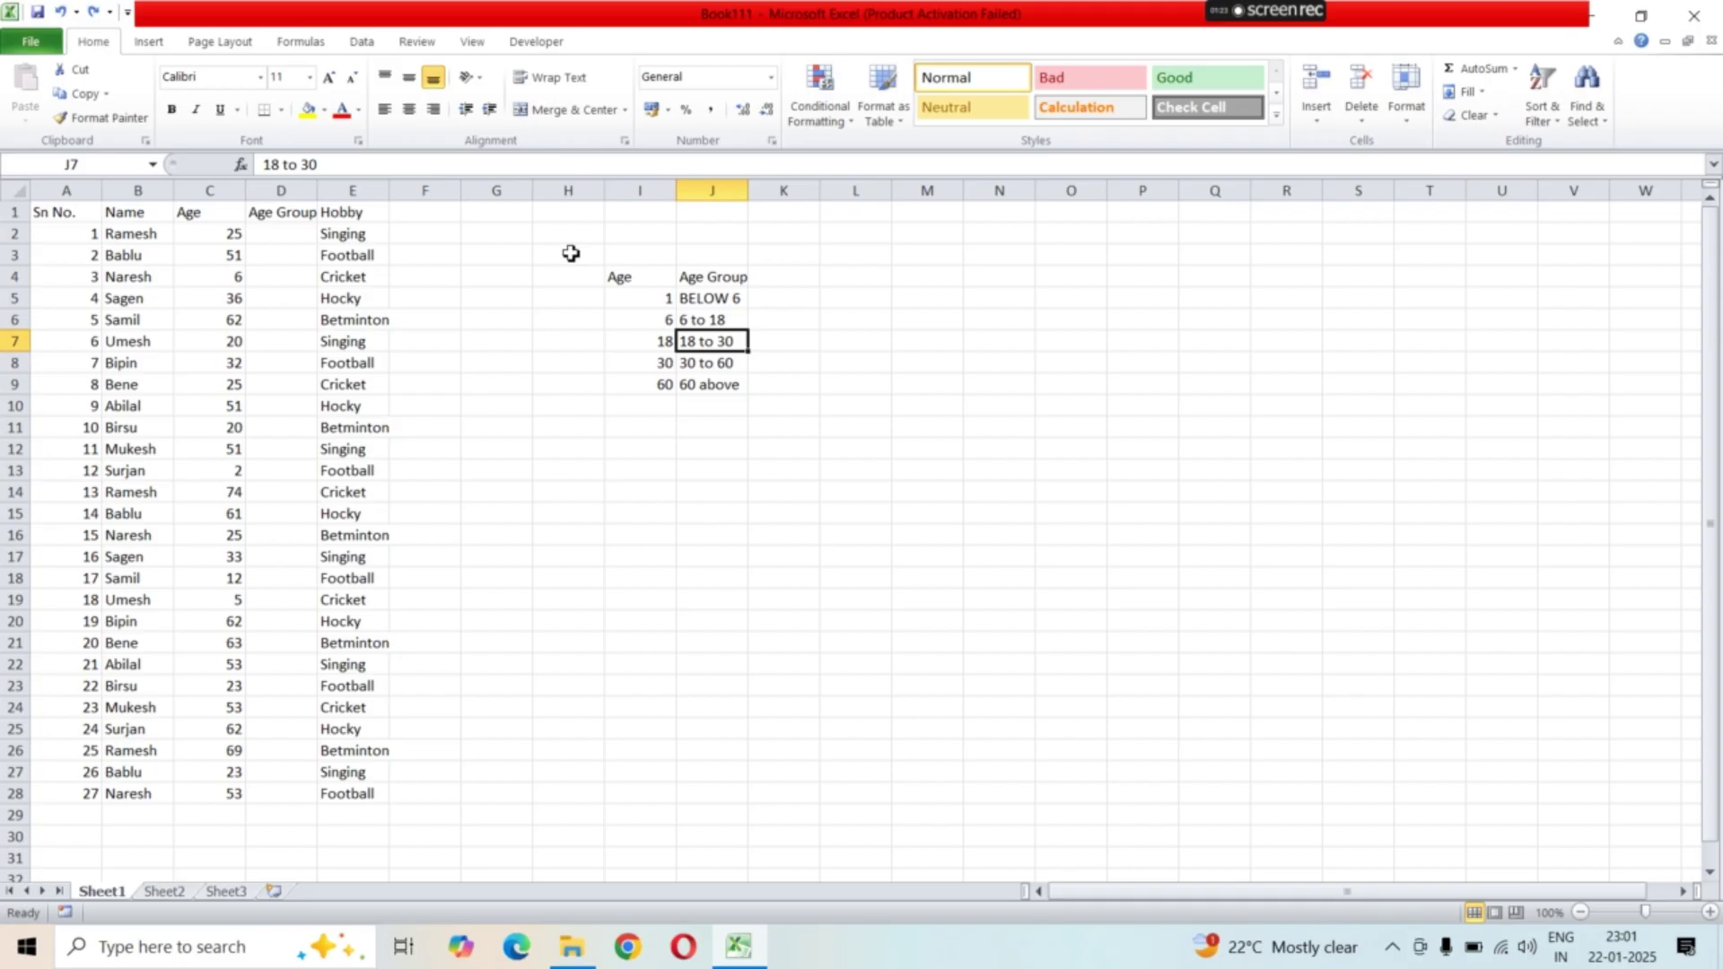
pyautogui.click(61, 253)
pyautogui.moveTo(618, 263); pyautogui.dragTo(735, 404)
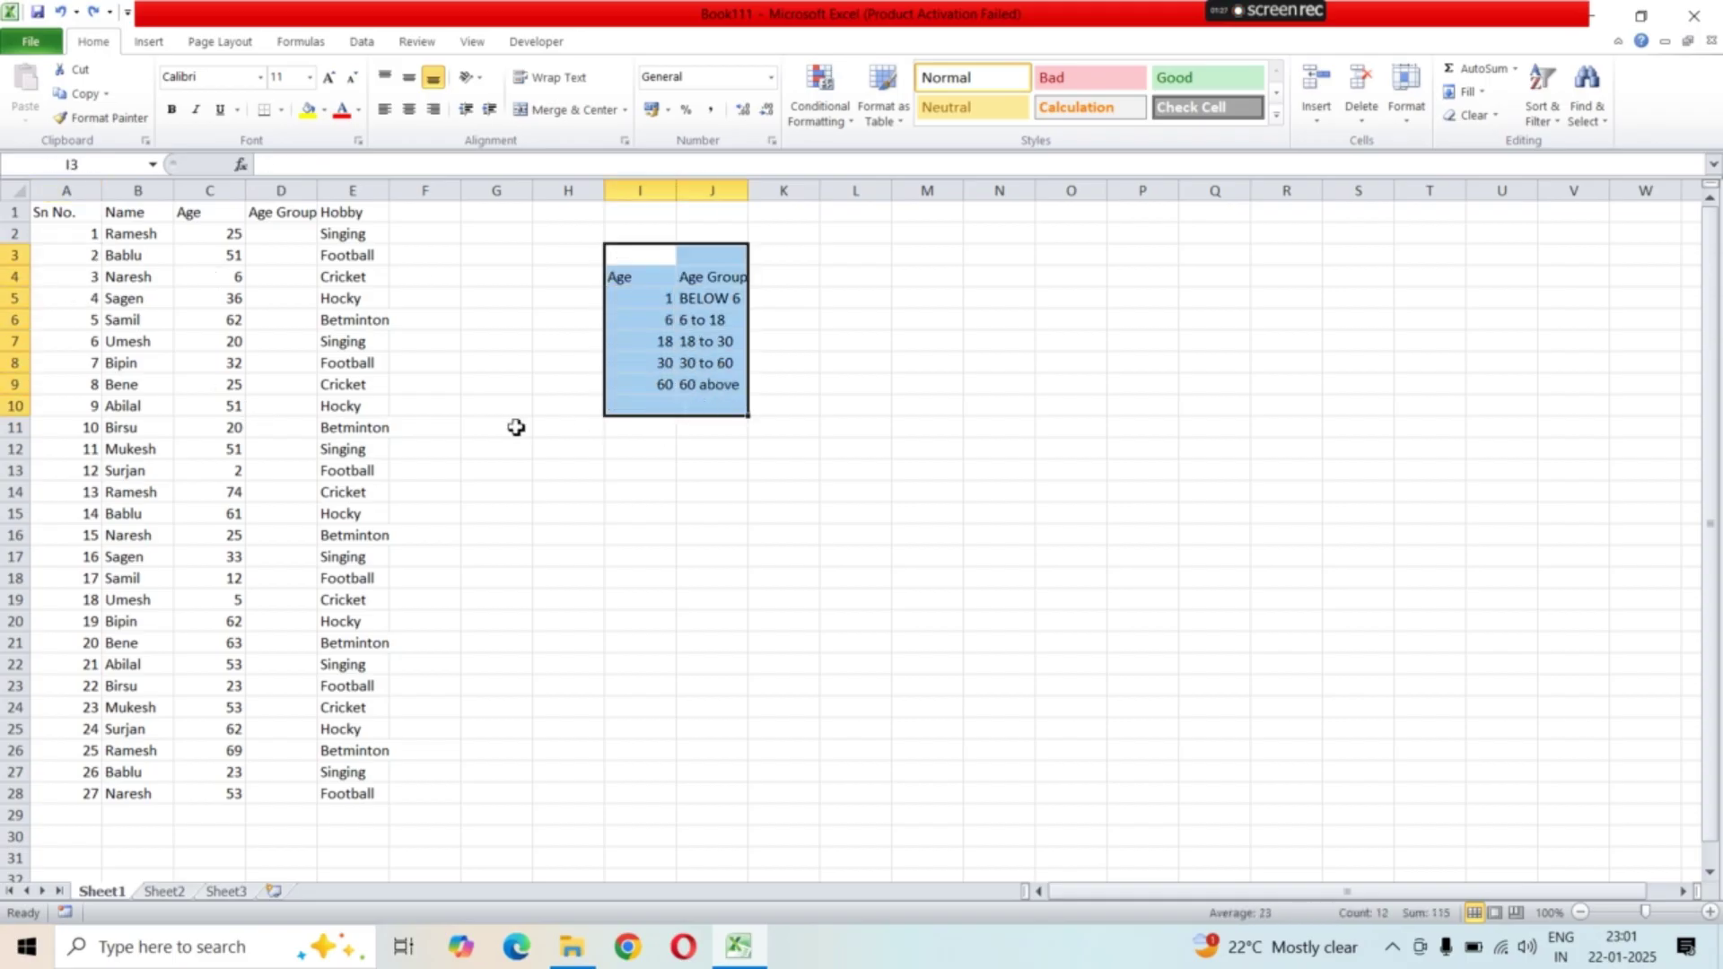
# - Start a VLOOKUP formula in cell D2 using the age in C2 as the lookup value
pyautogui.click(281, 235)
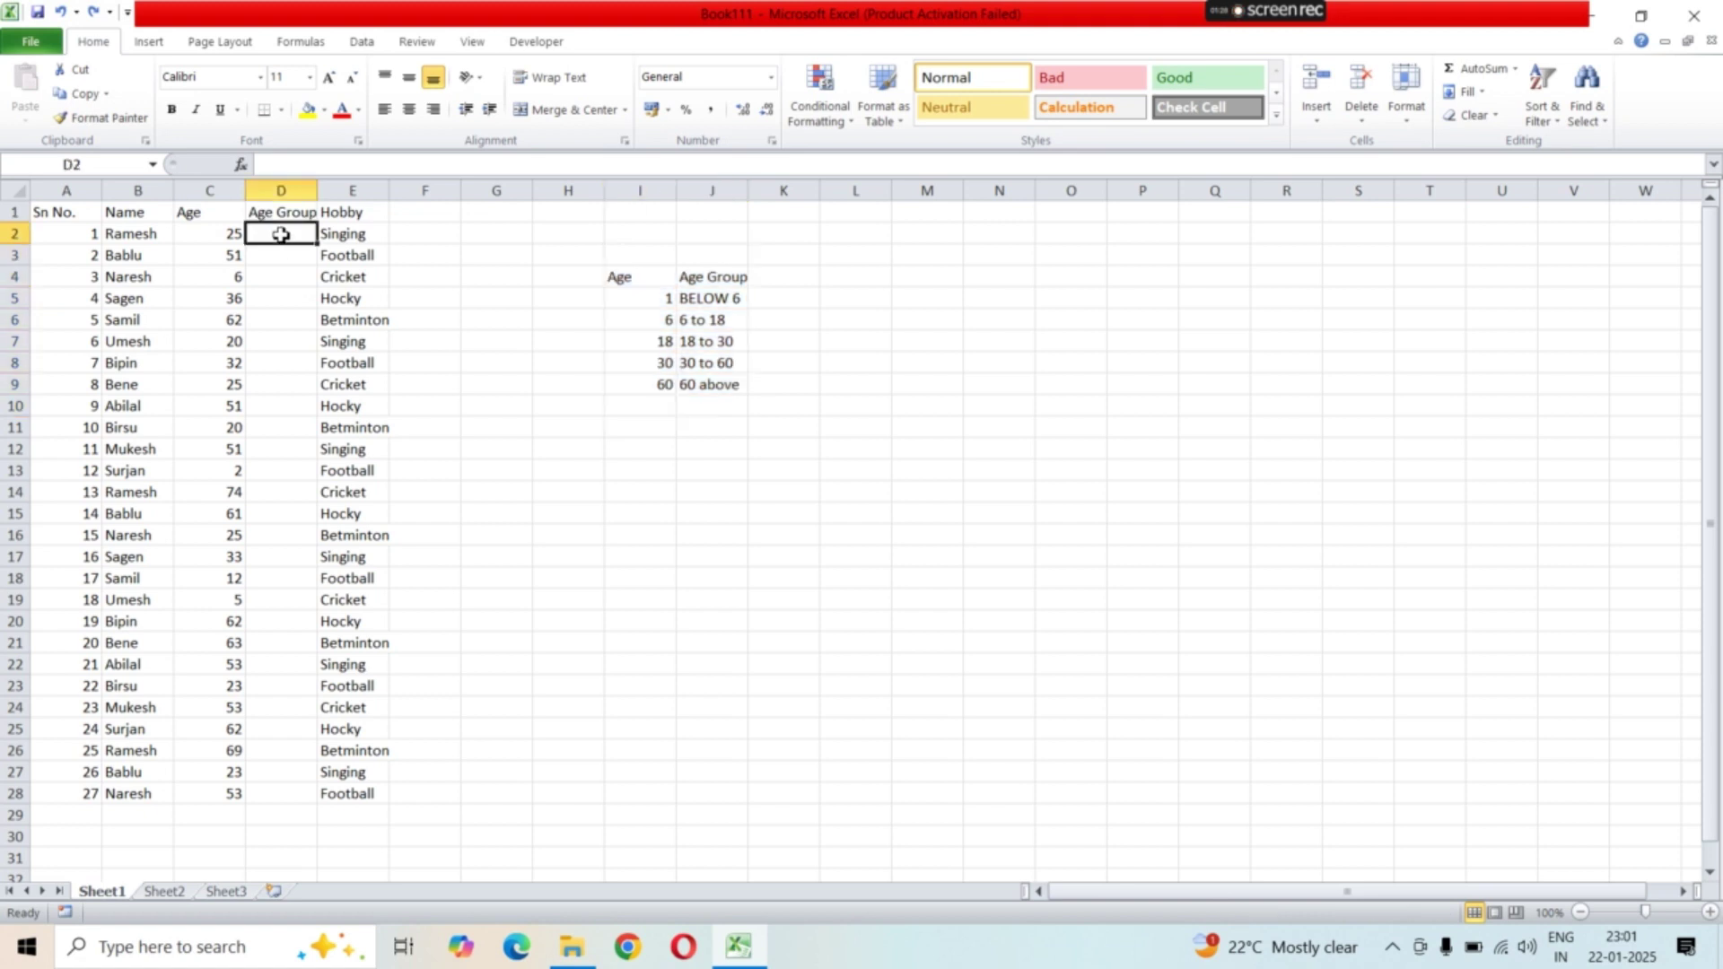
pyautogui.doubleClick(281, 235)
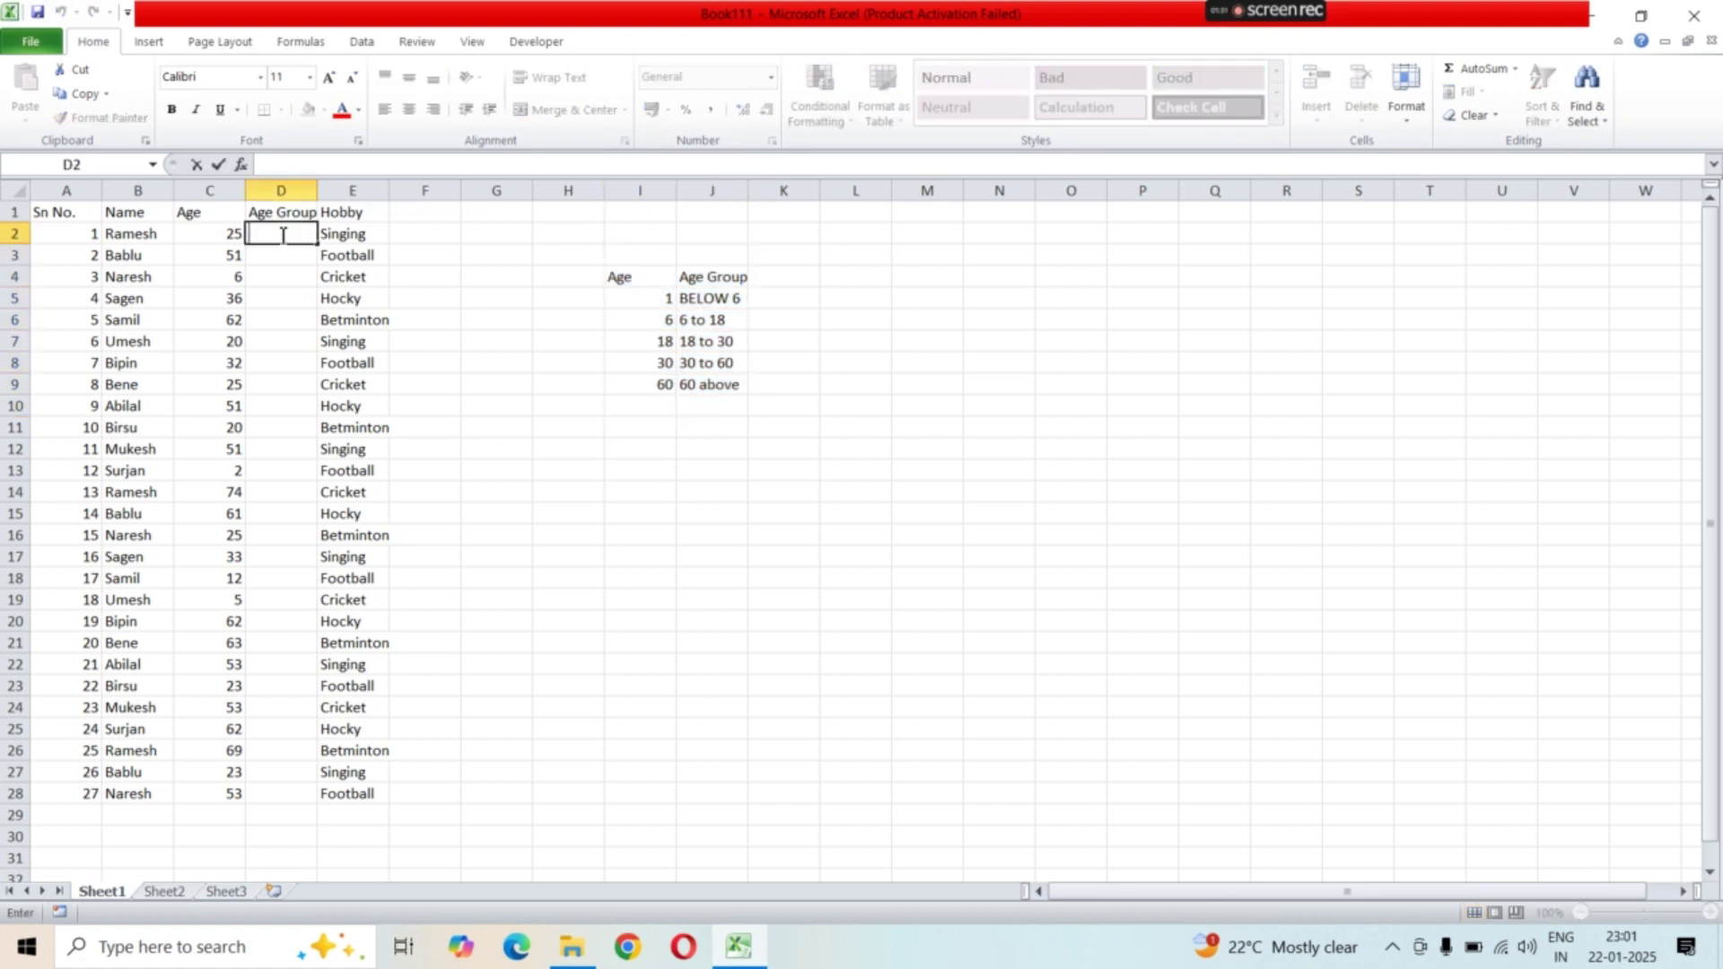
pyautogui.write('=')
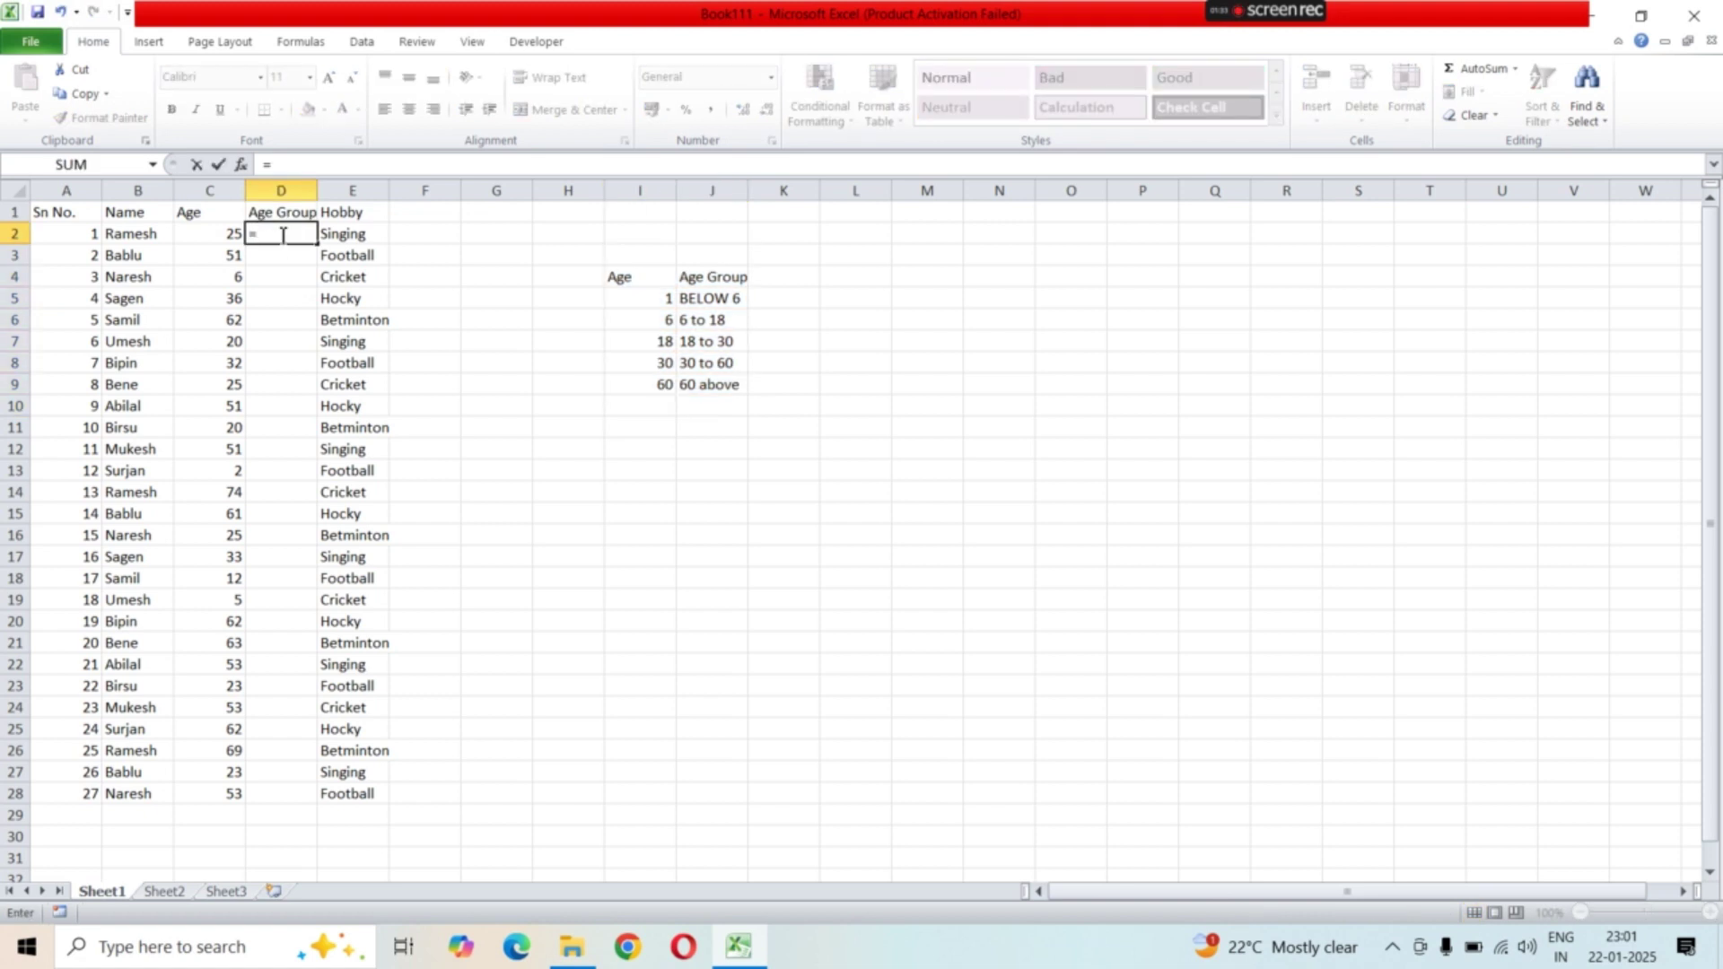
pyautogui.write('vlo')
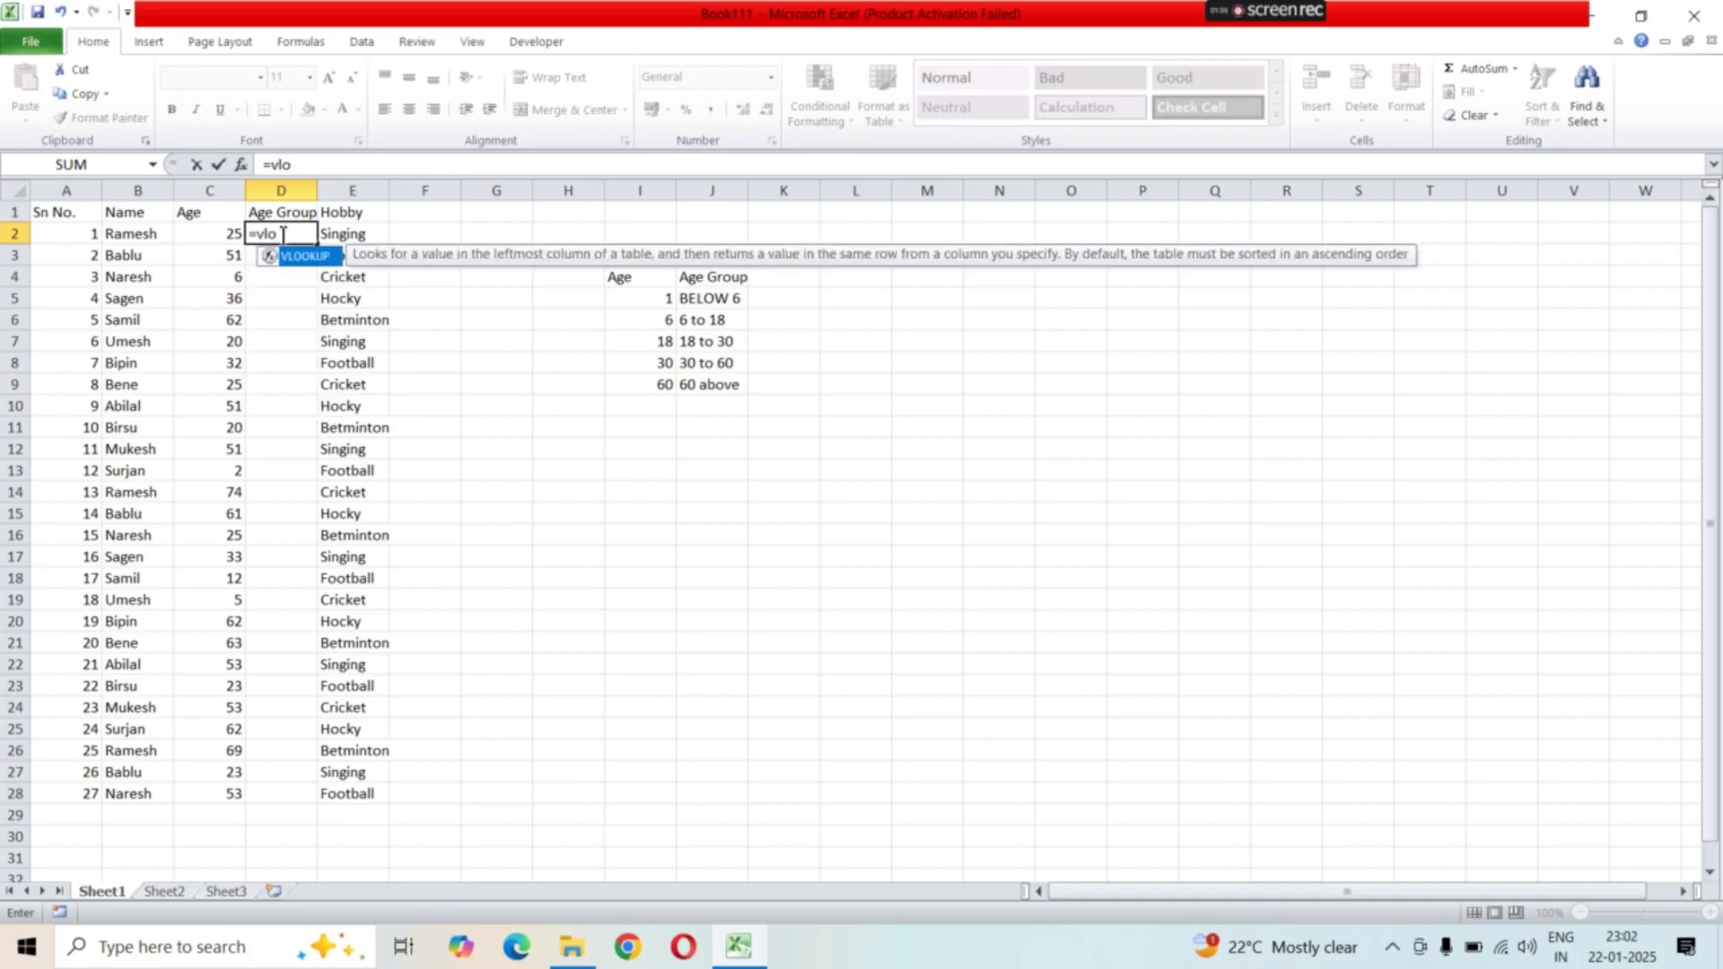
pyautogui.doubleClick(315, 257)
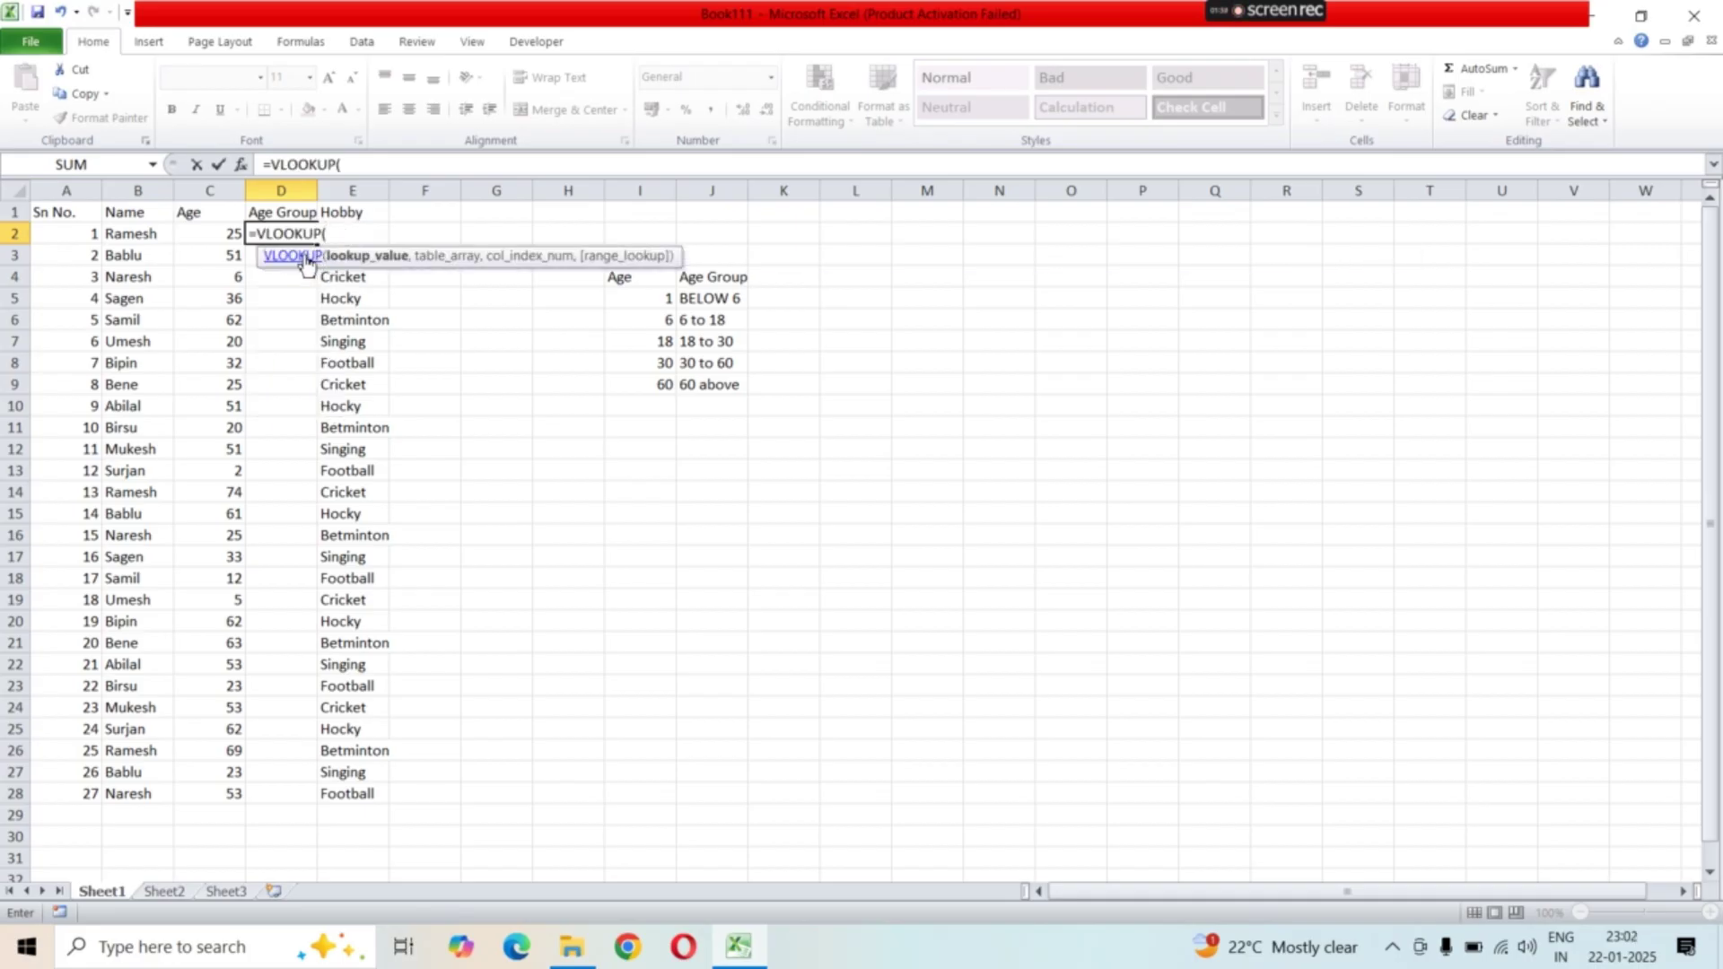
pyautogui.click(217, 236)
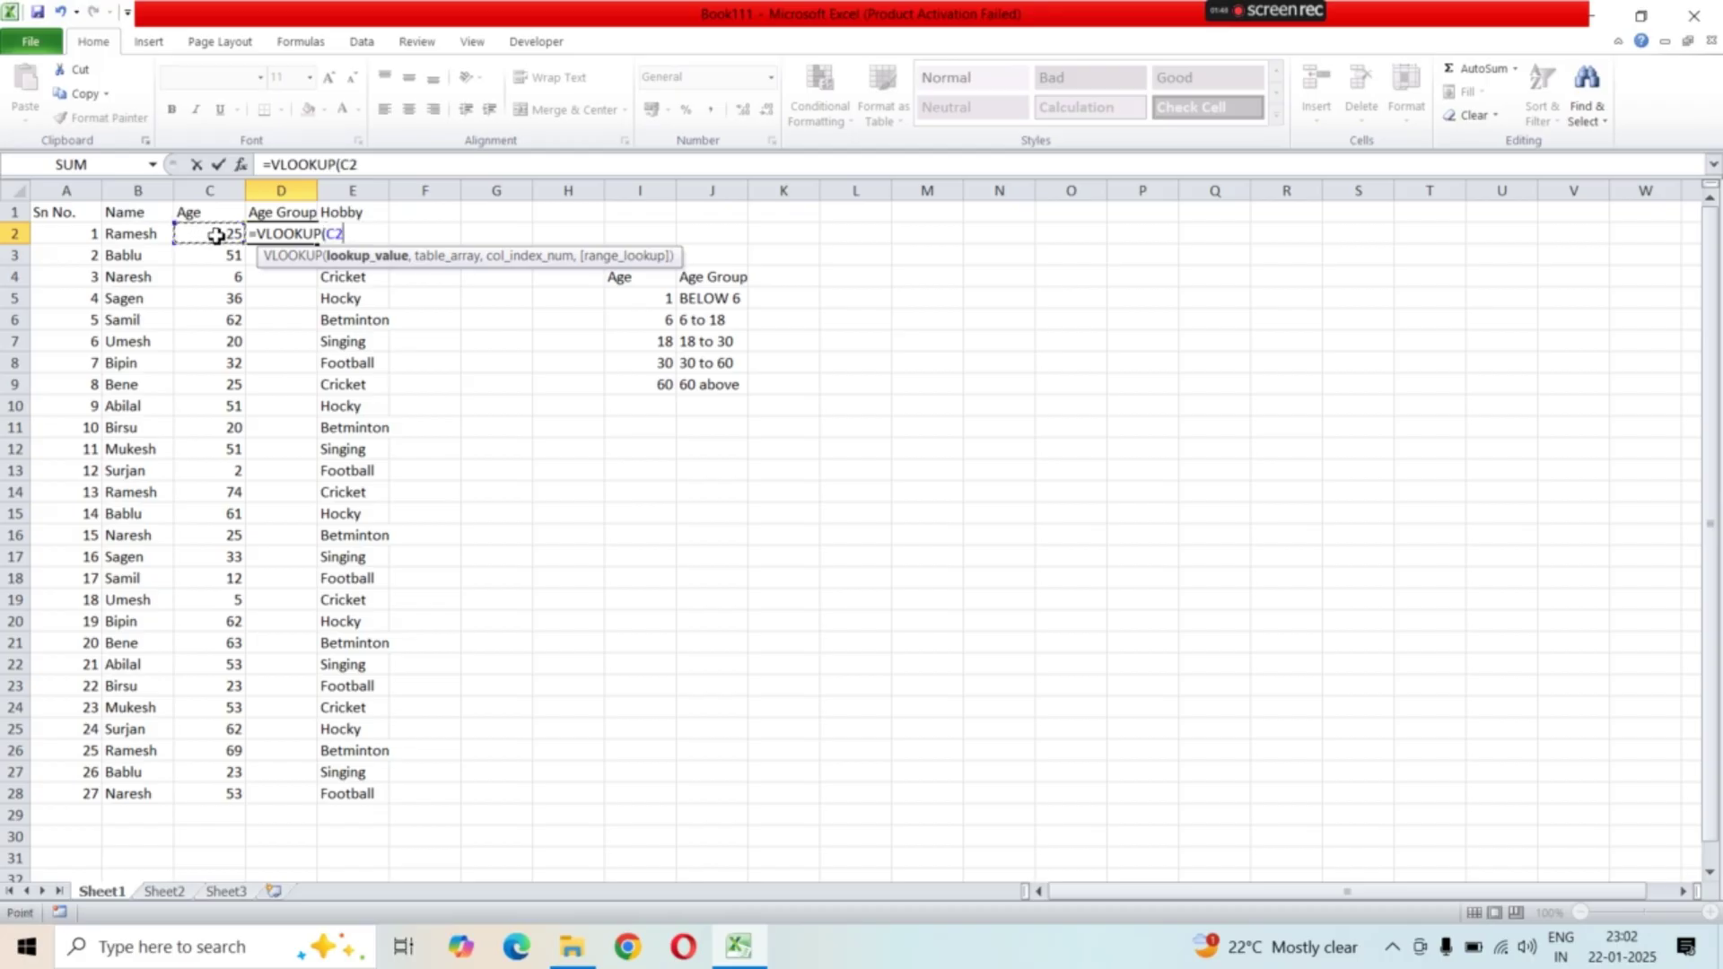
pyautogui.write(',')
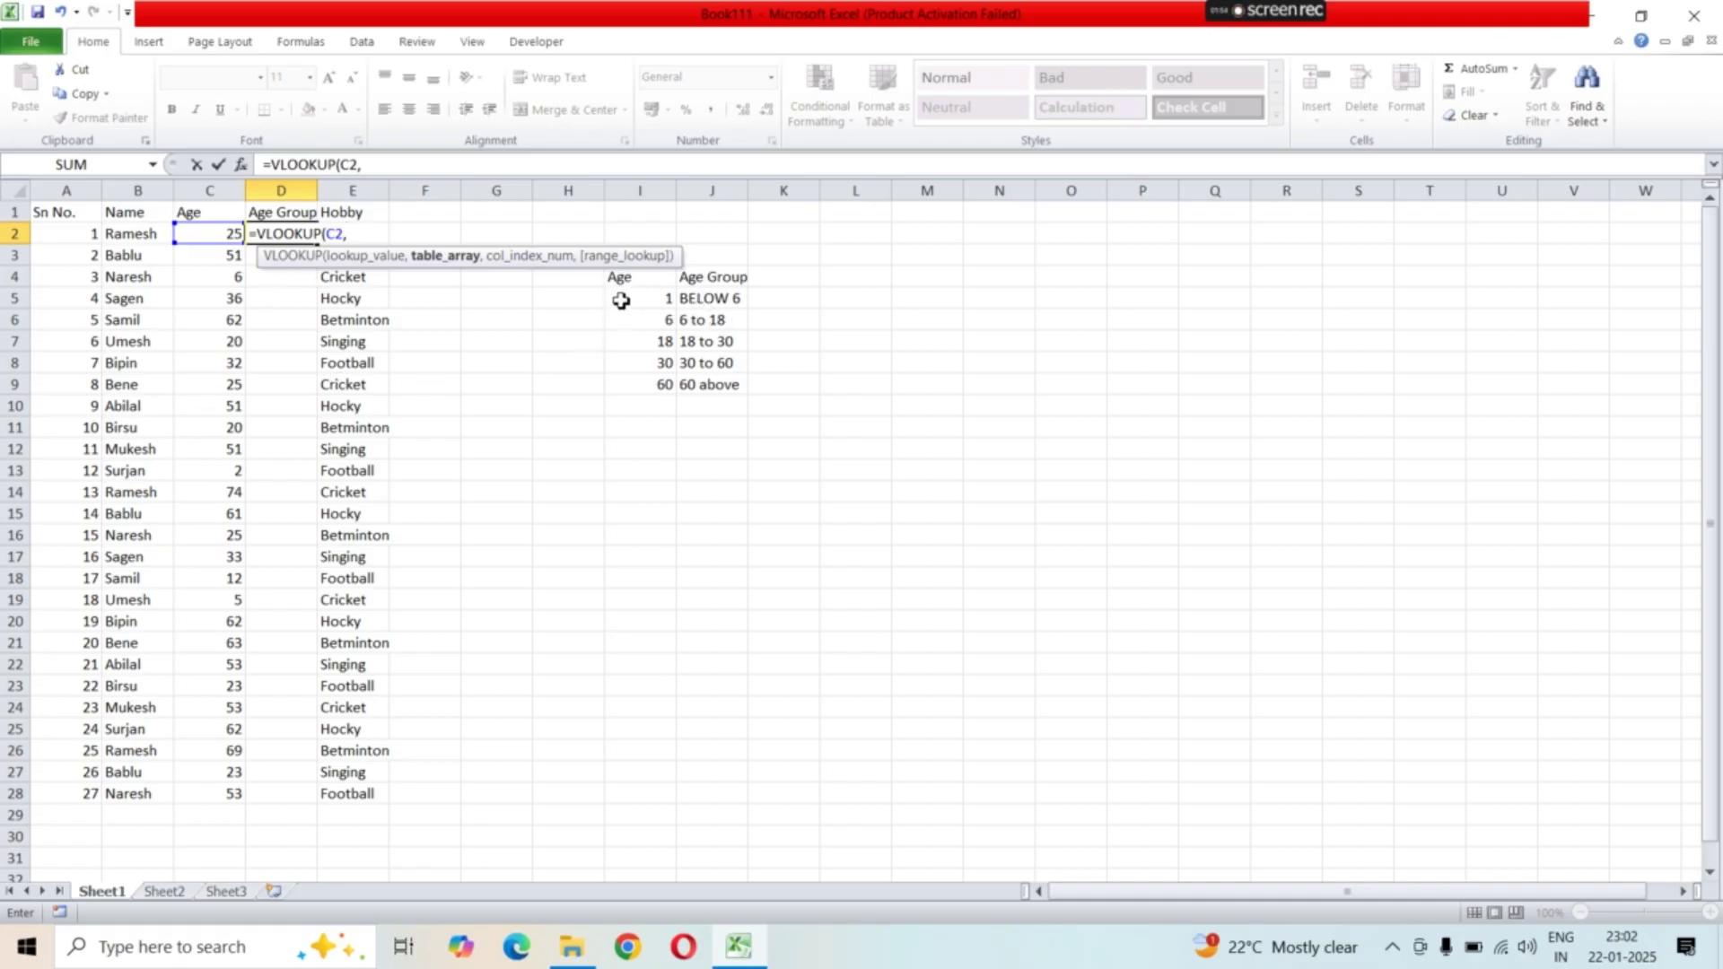
# - Complete the VLOOKUP in D2 with the absolute table range $I$5:$J$9, column index 2 and range lookup 1 for approximate match
pyautogui.moveTo(621, 301); pyautogui.dragTo(700, 395)
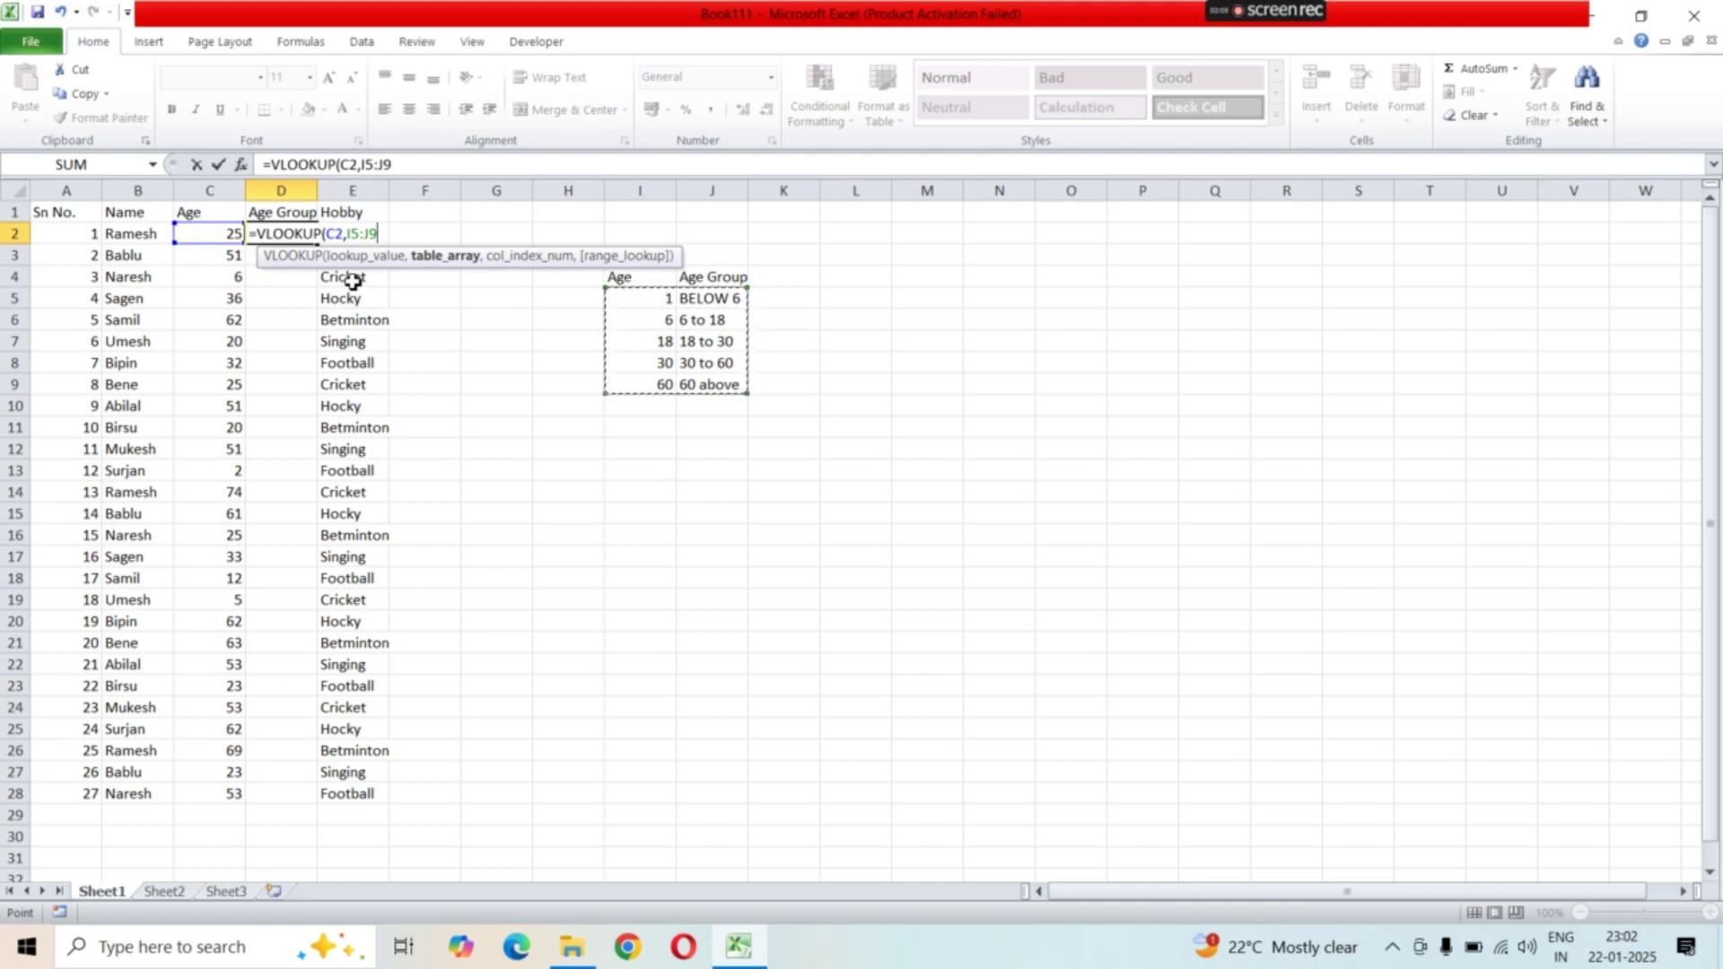
pyautogui.press('F4')
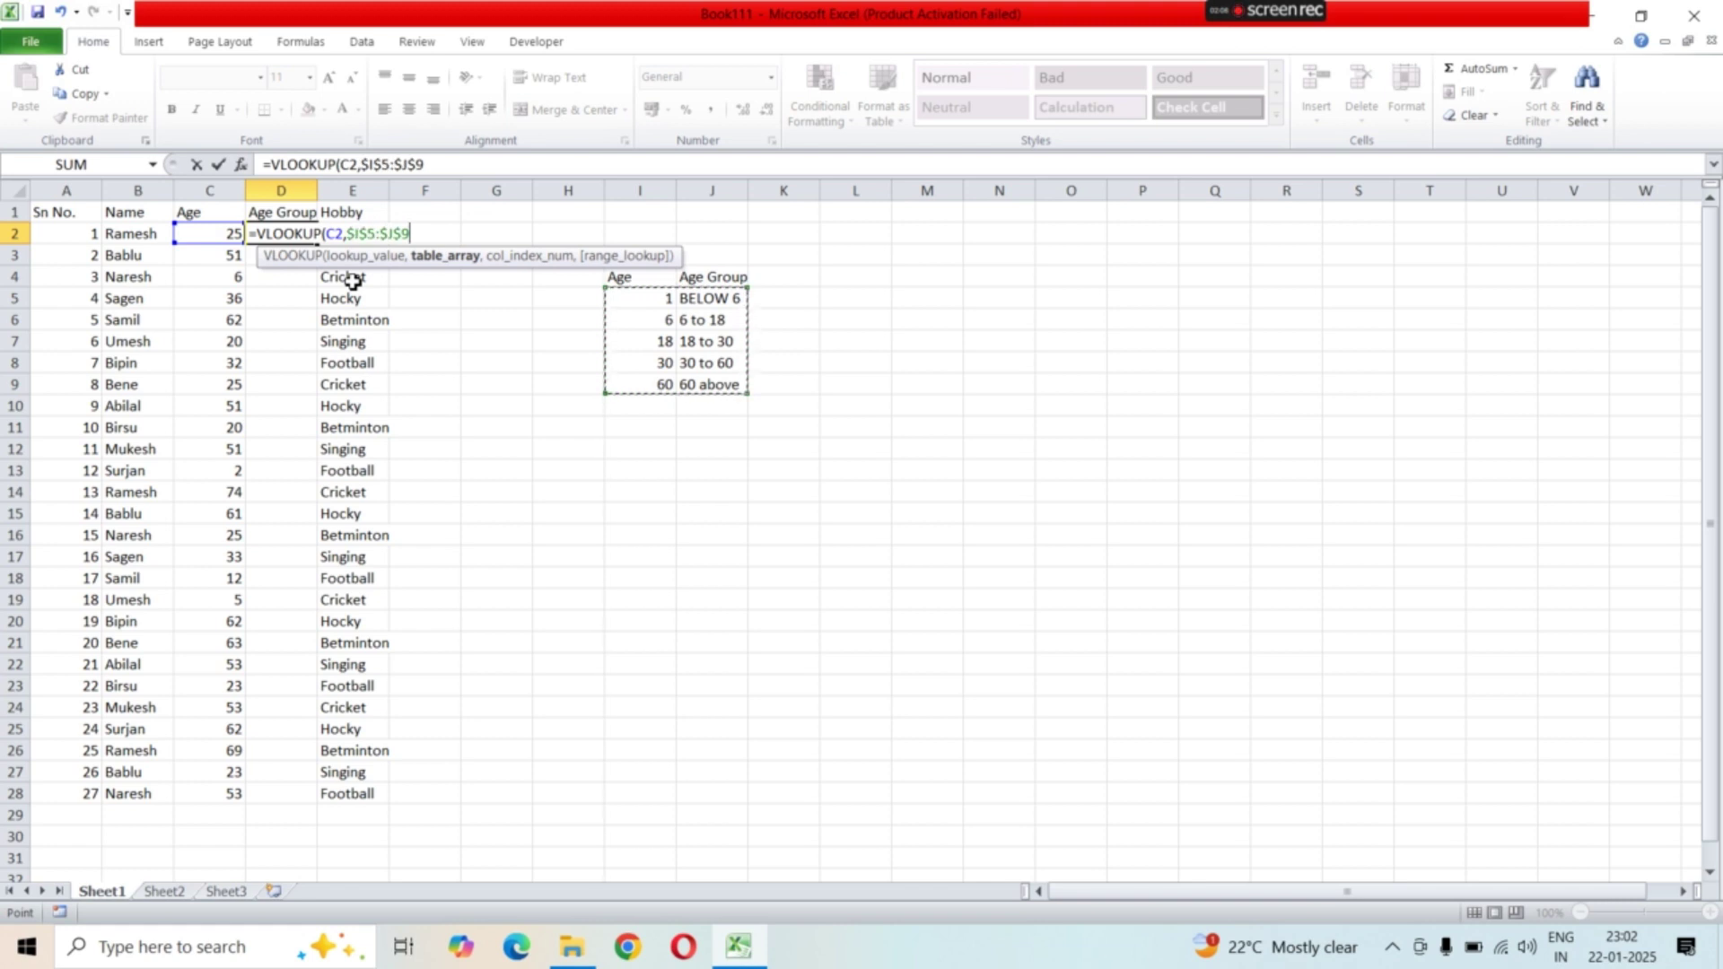
pyautogui.write(',2')
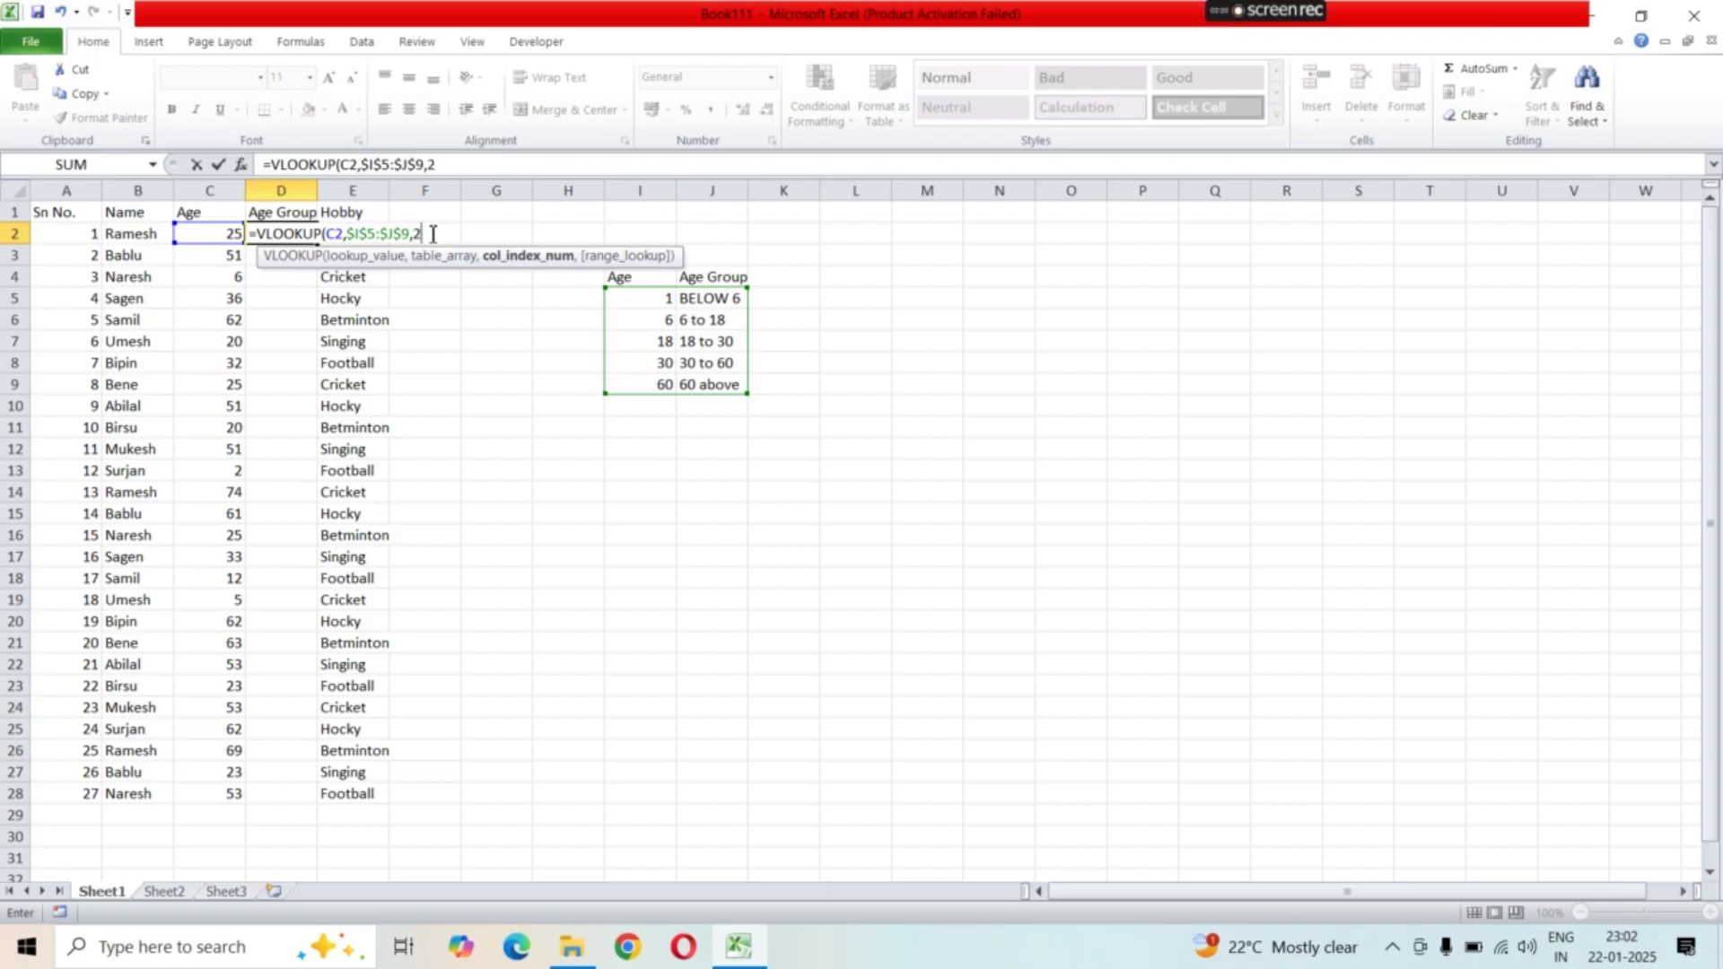
pyautogui.write(',1')
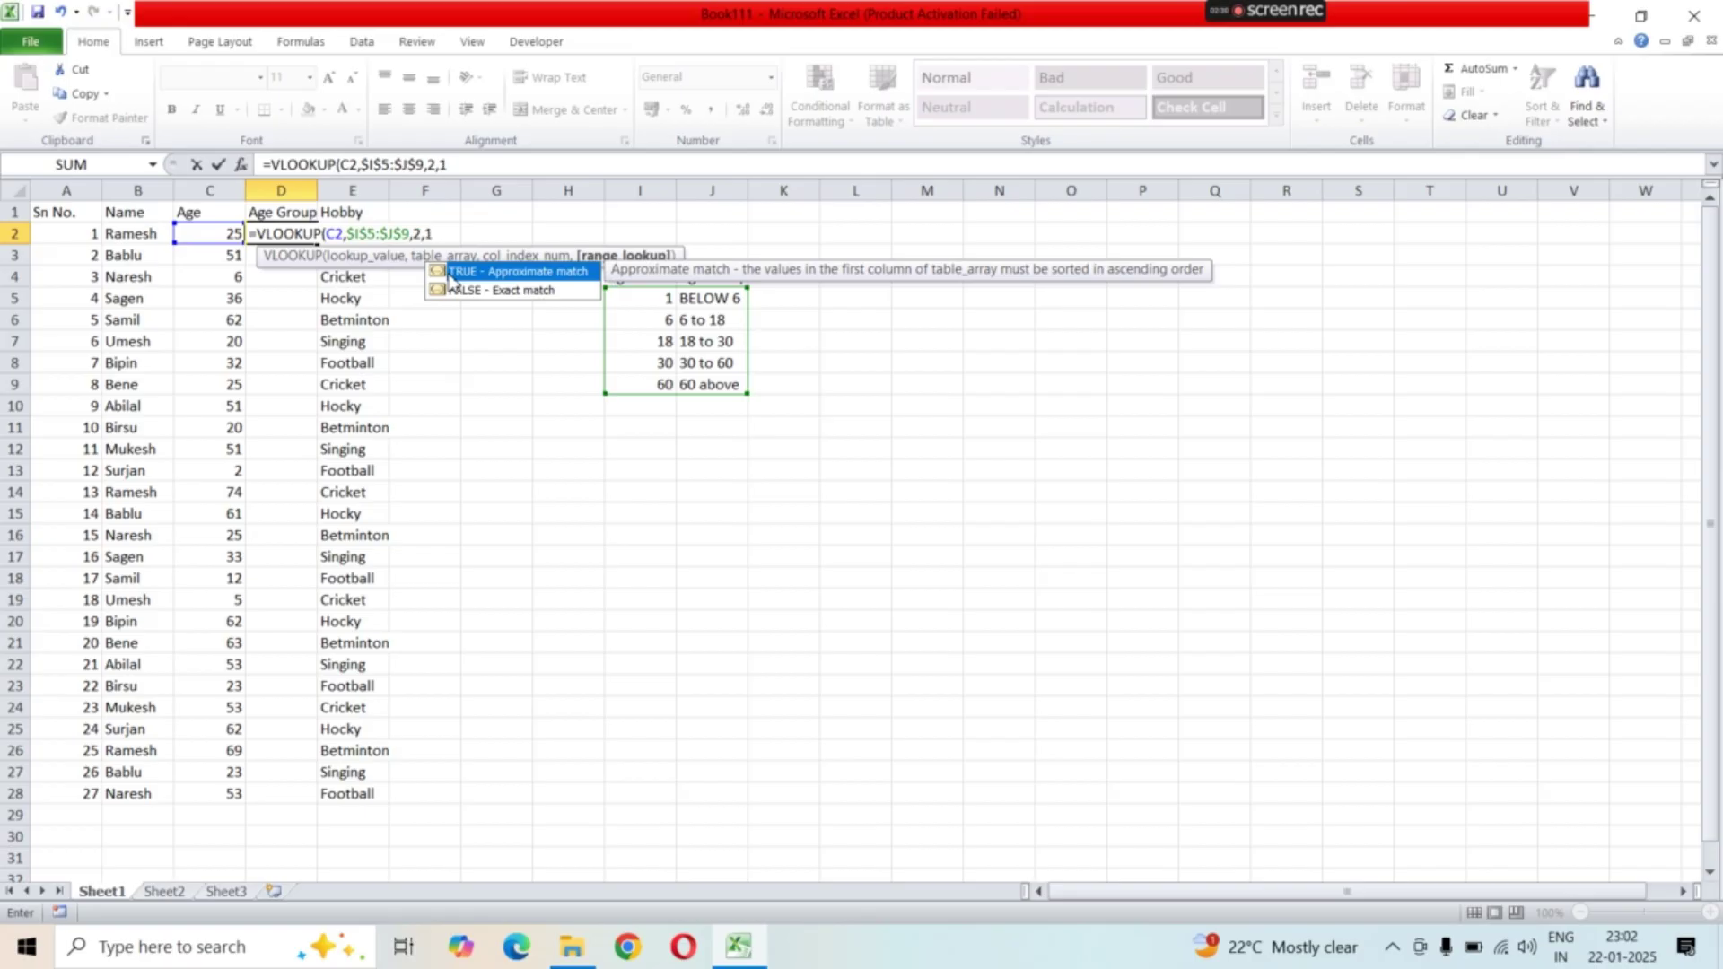
pyautogui.write(')')
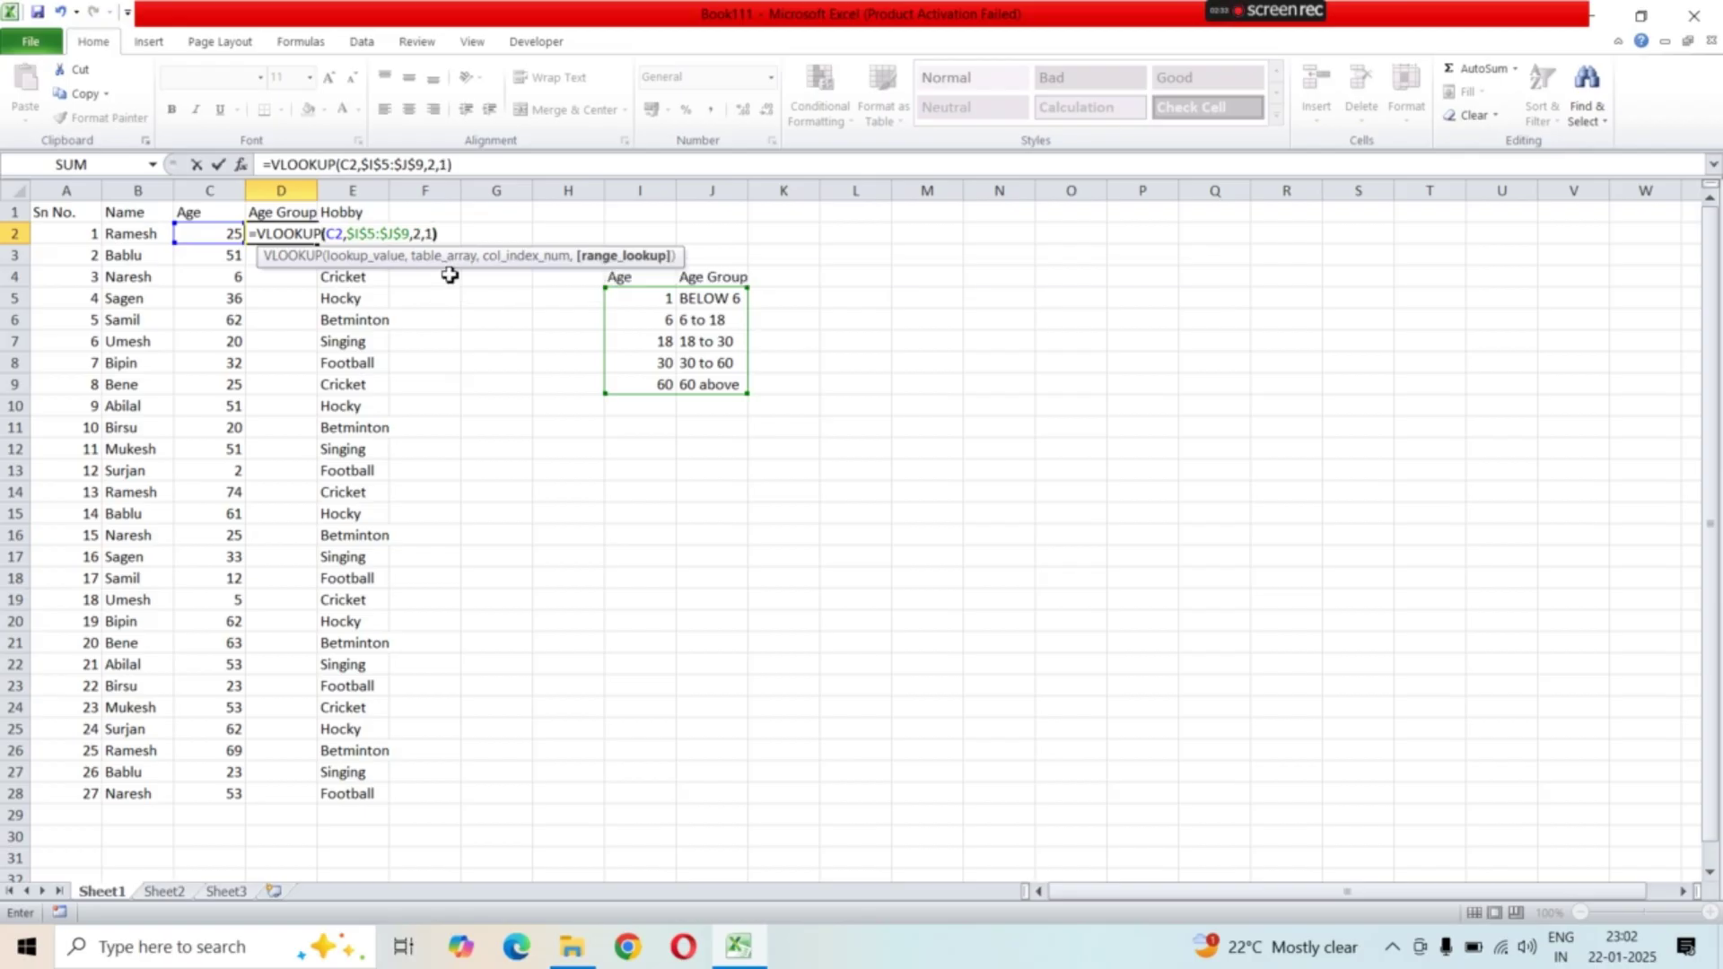
pyautogui.press('Return')
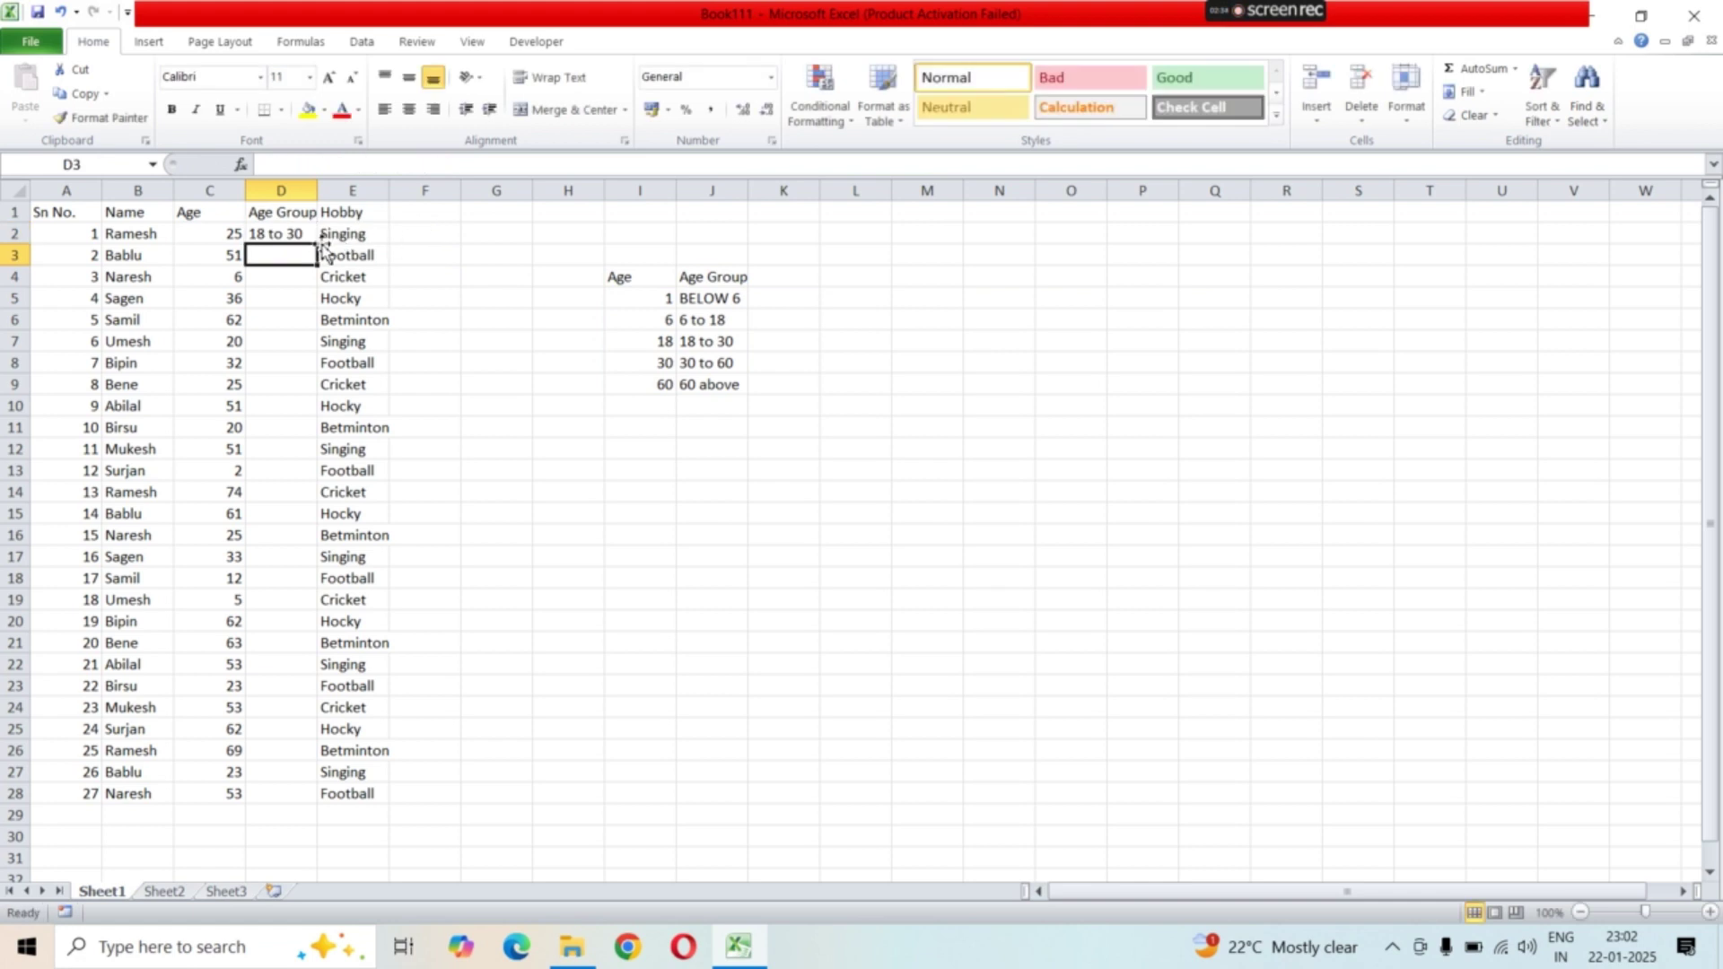
# - Fill the Age Group formula from D2 down through D28
pyautogui.click(291, 231)
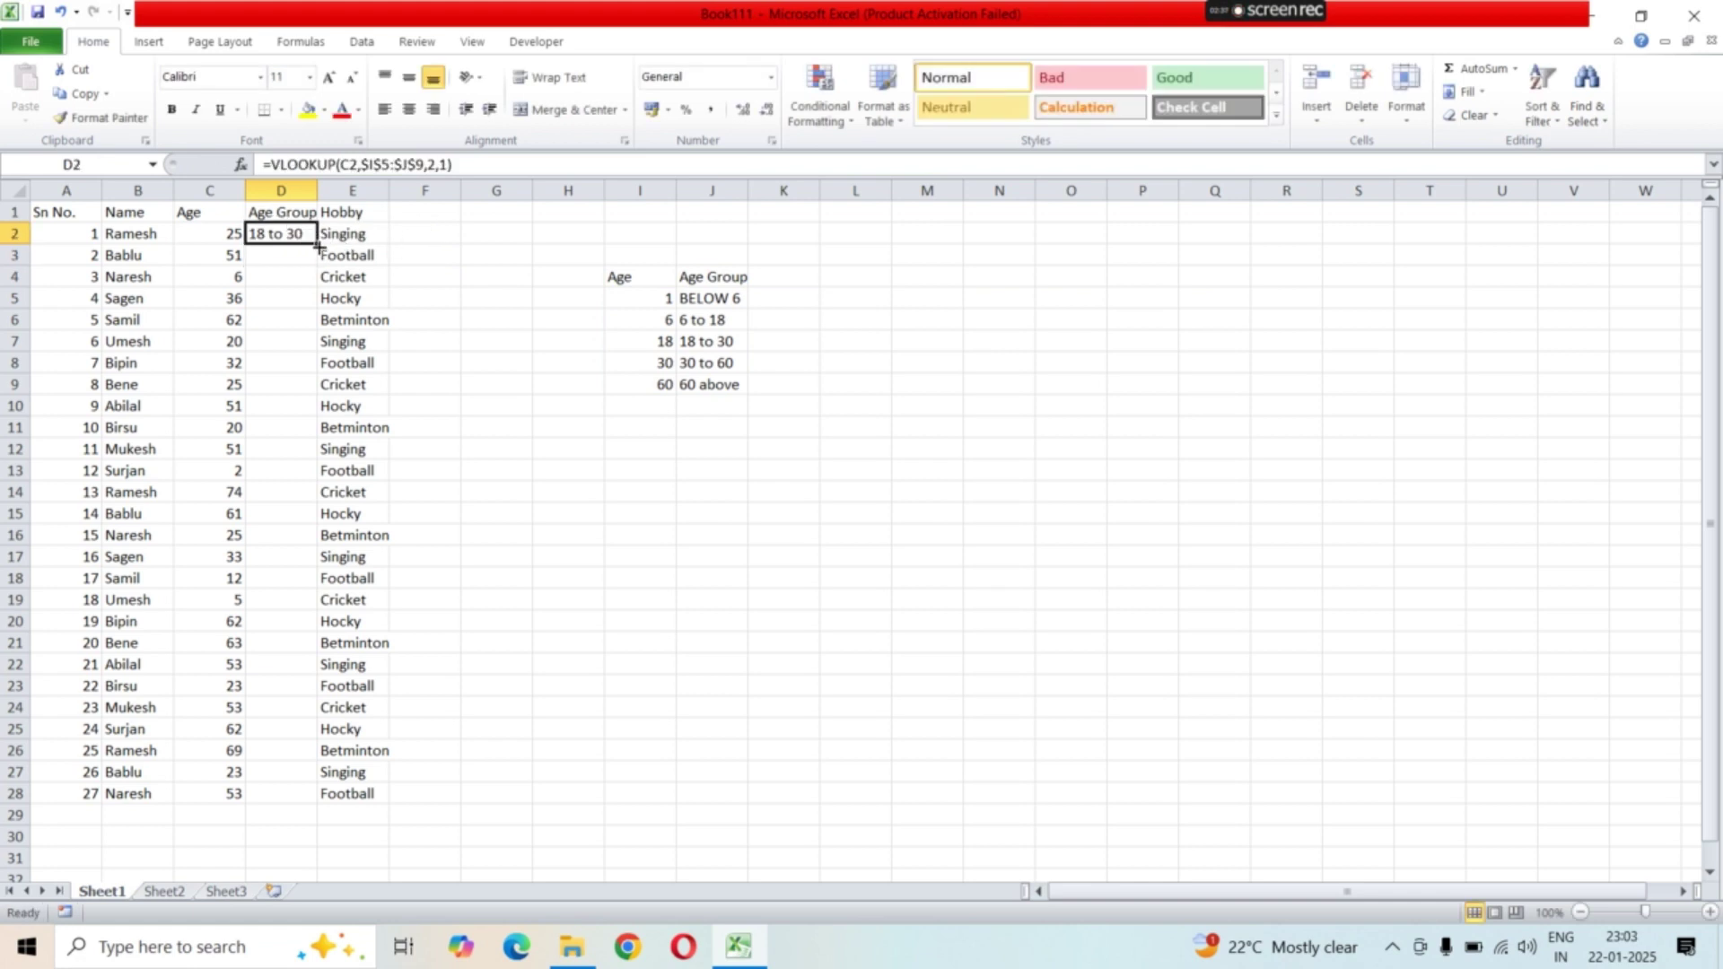
pyautogui.moveTo(319, 247); pyautogui.dragTo(309, 803)
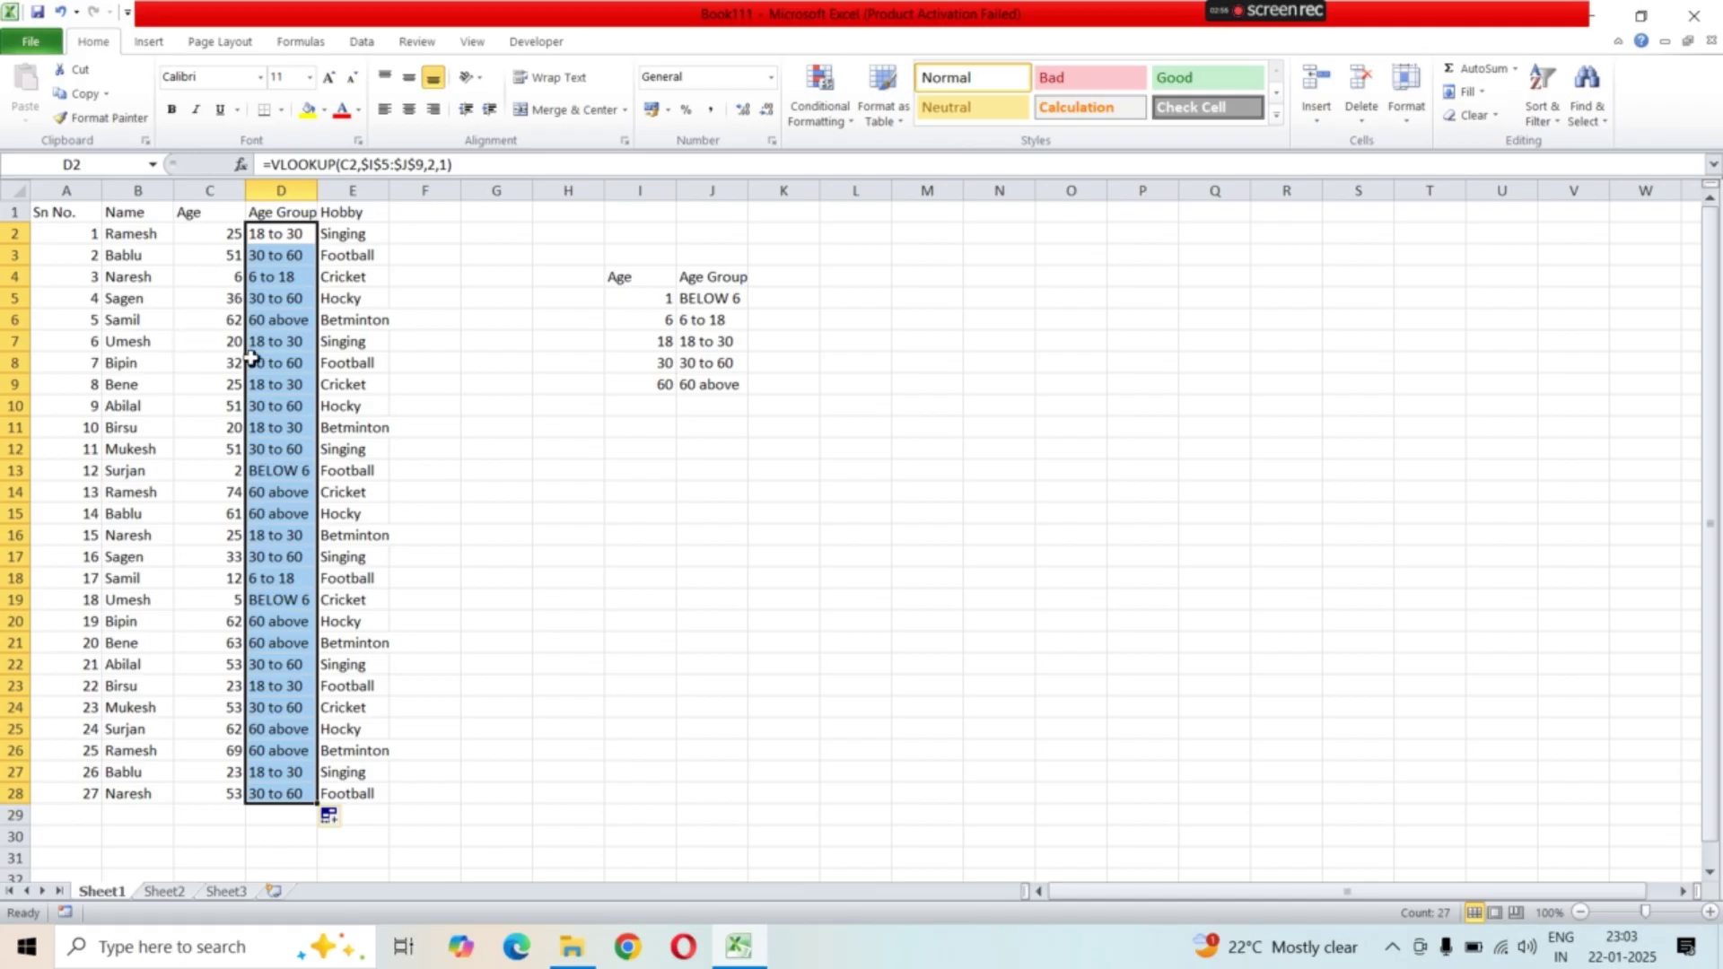
pyautogui.click(218, 275)
# - Sort the ages in C2:C28 in ascending order, continuing with the current selection only
pyautogui.moveTo(211, 235); pyautogui.dragTo(237, 781)
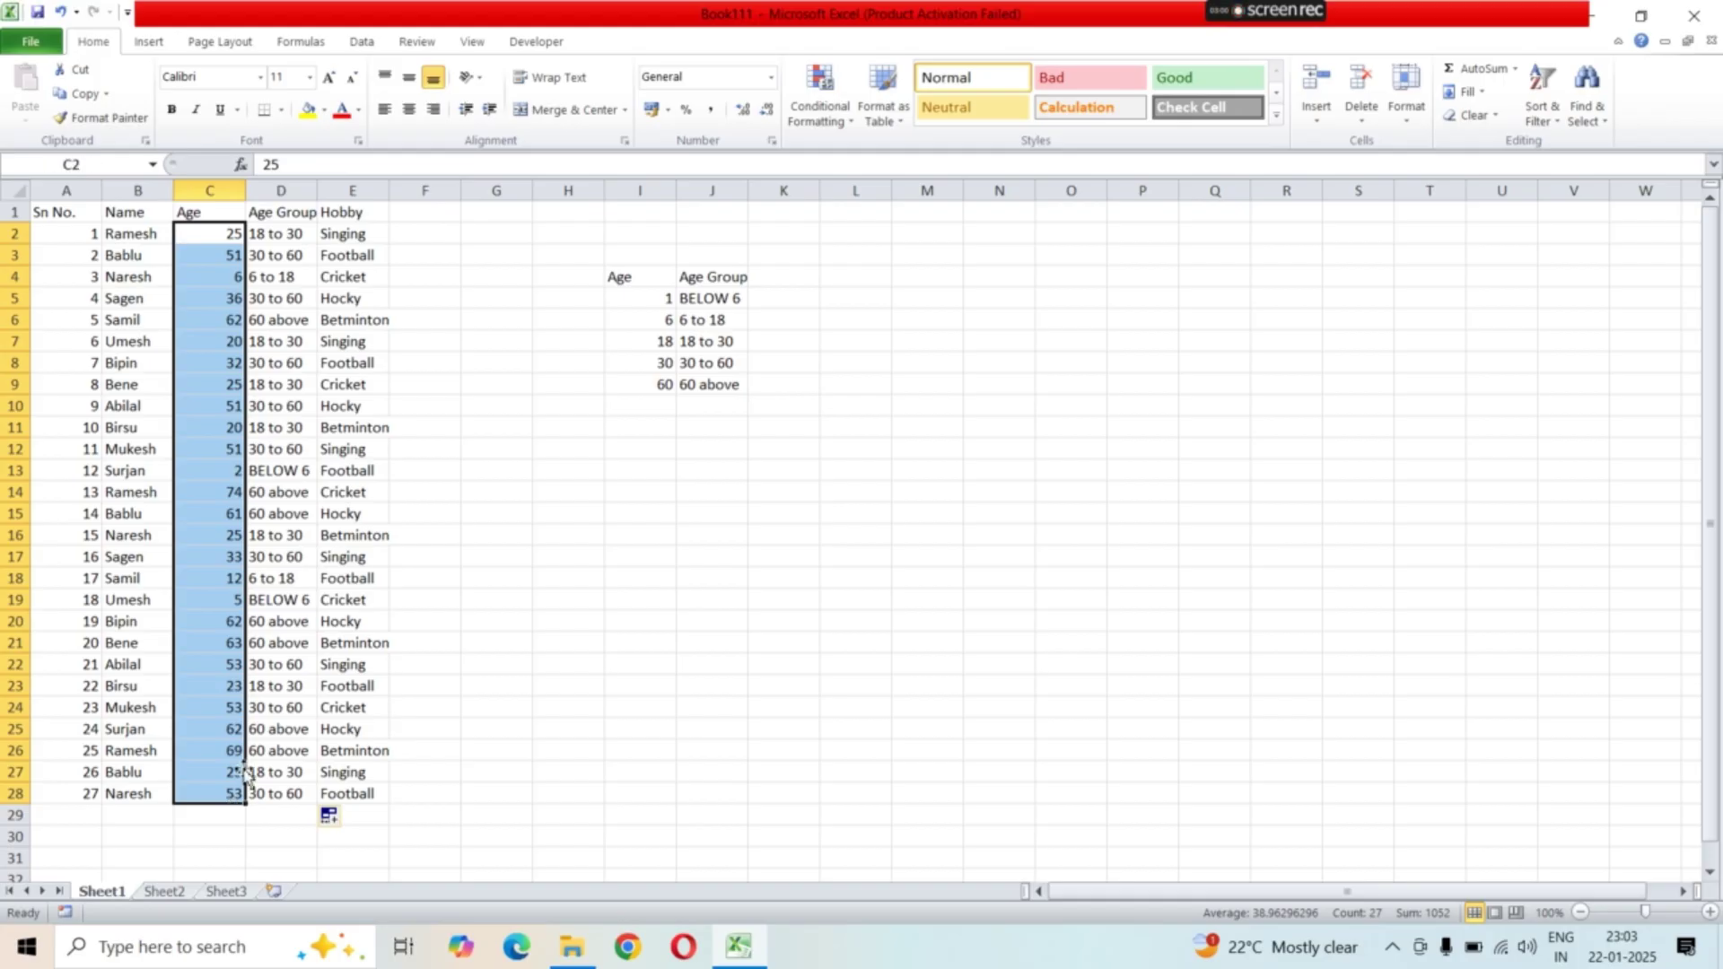
pyautogui.click(364, 41)
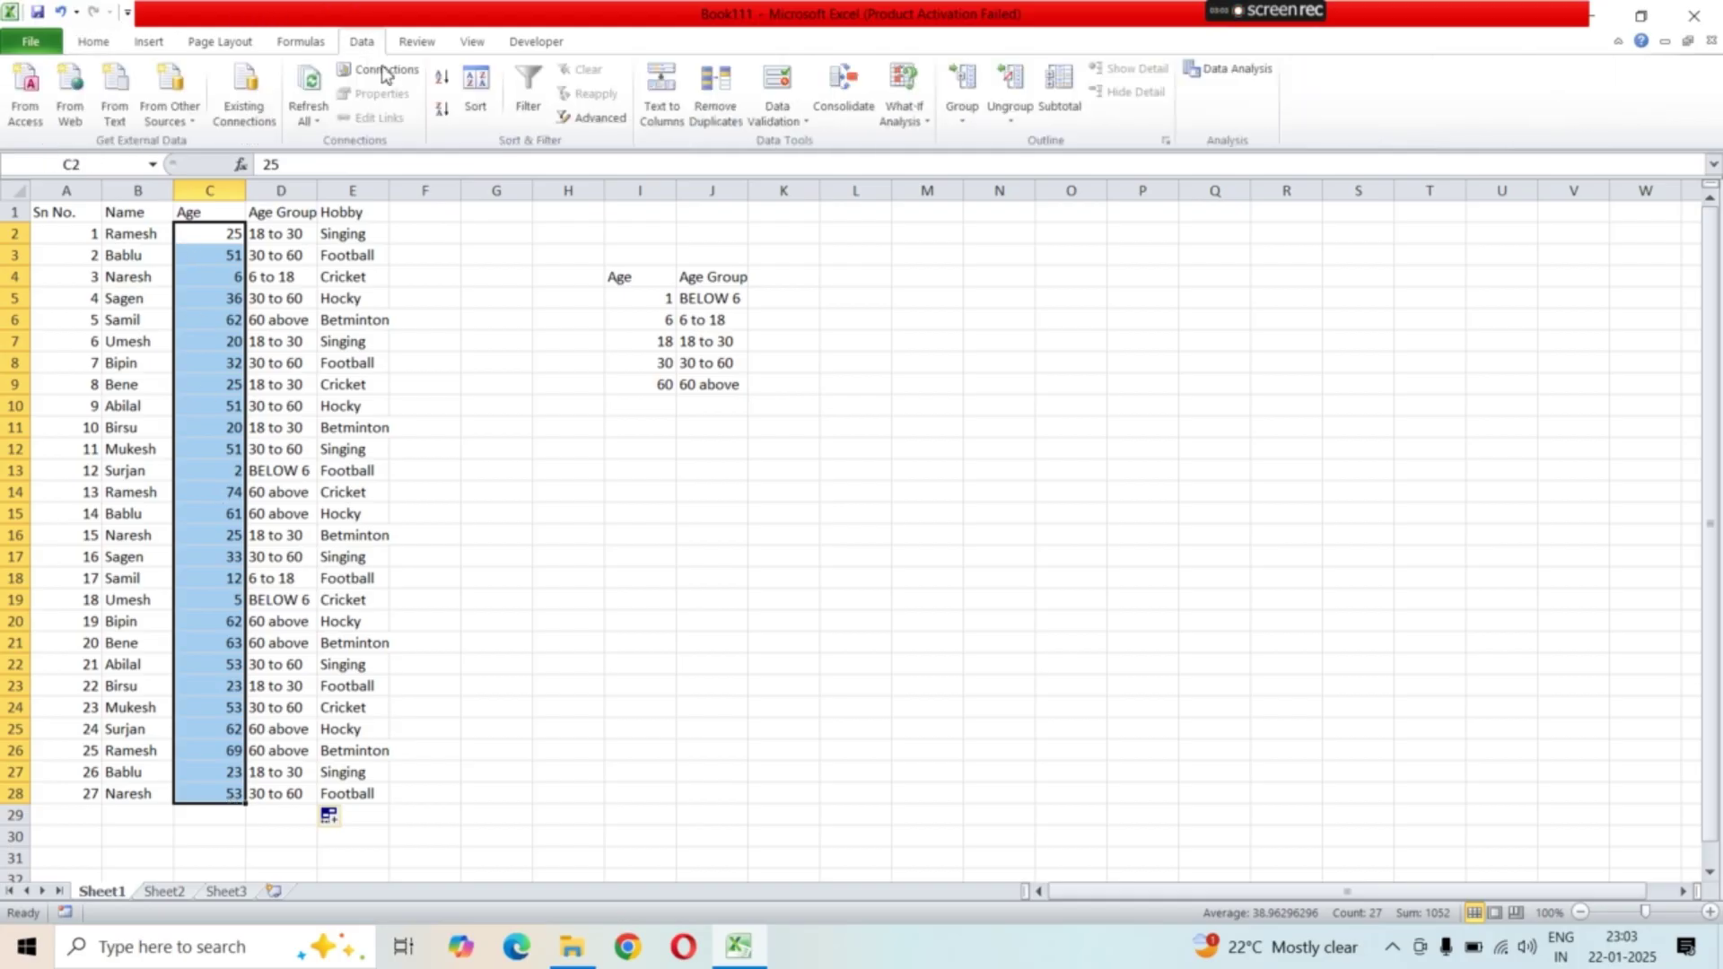
pyautogui.click(443, 79)
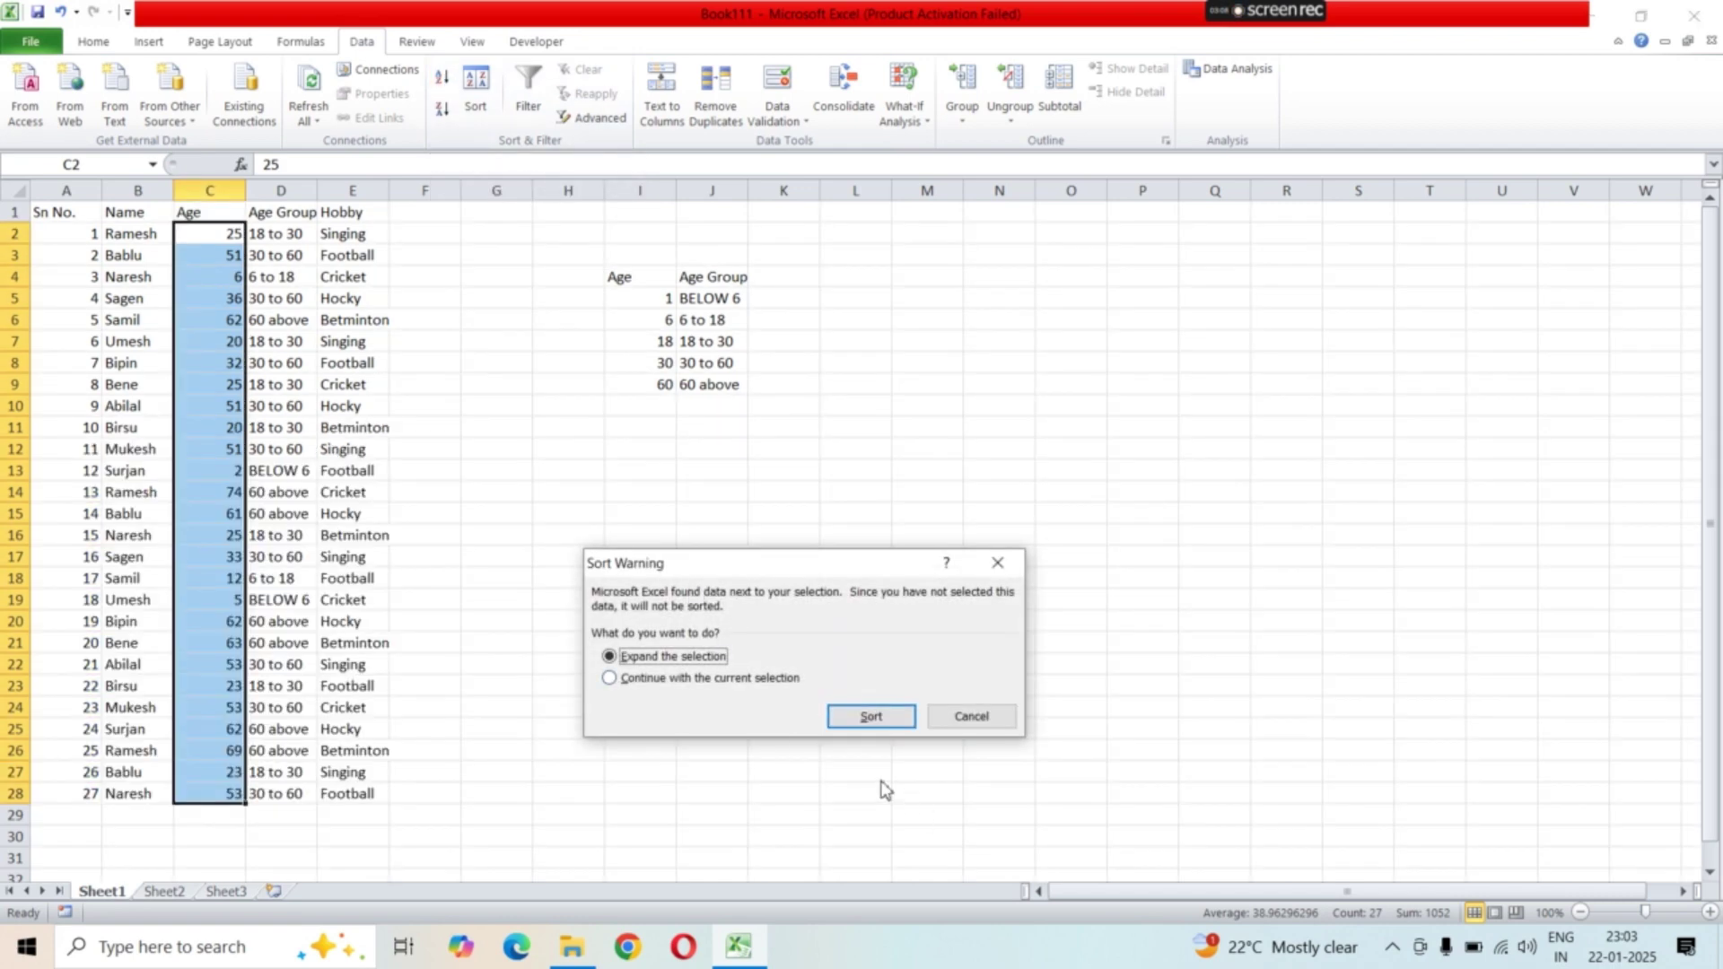
pyautogui.click(610, 679)
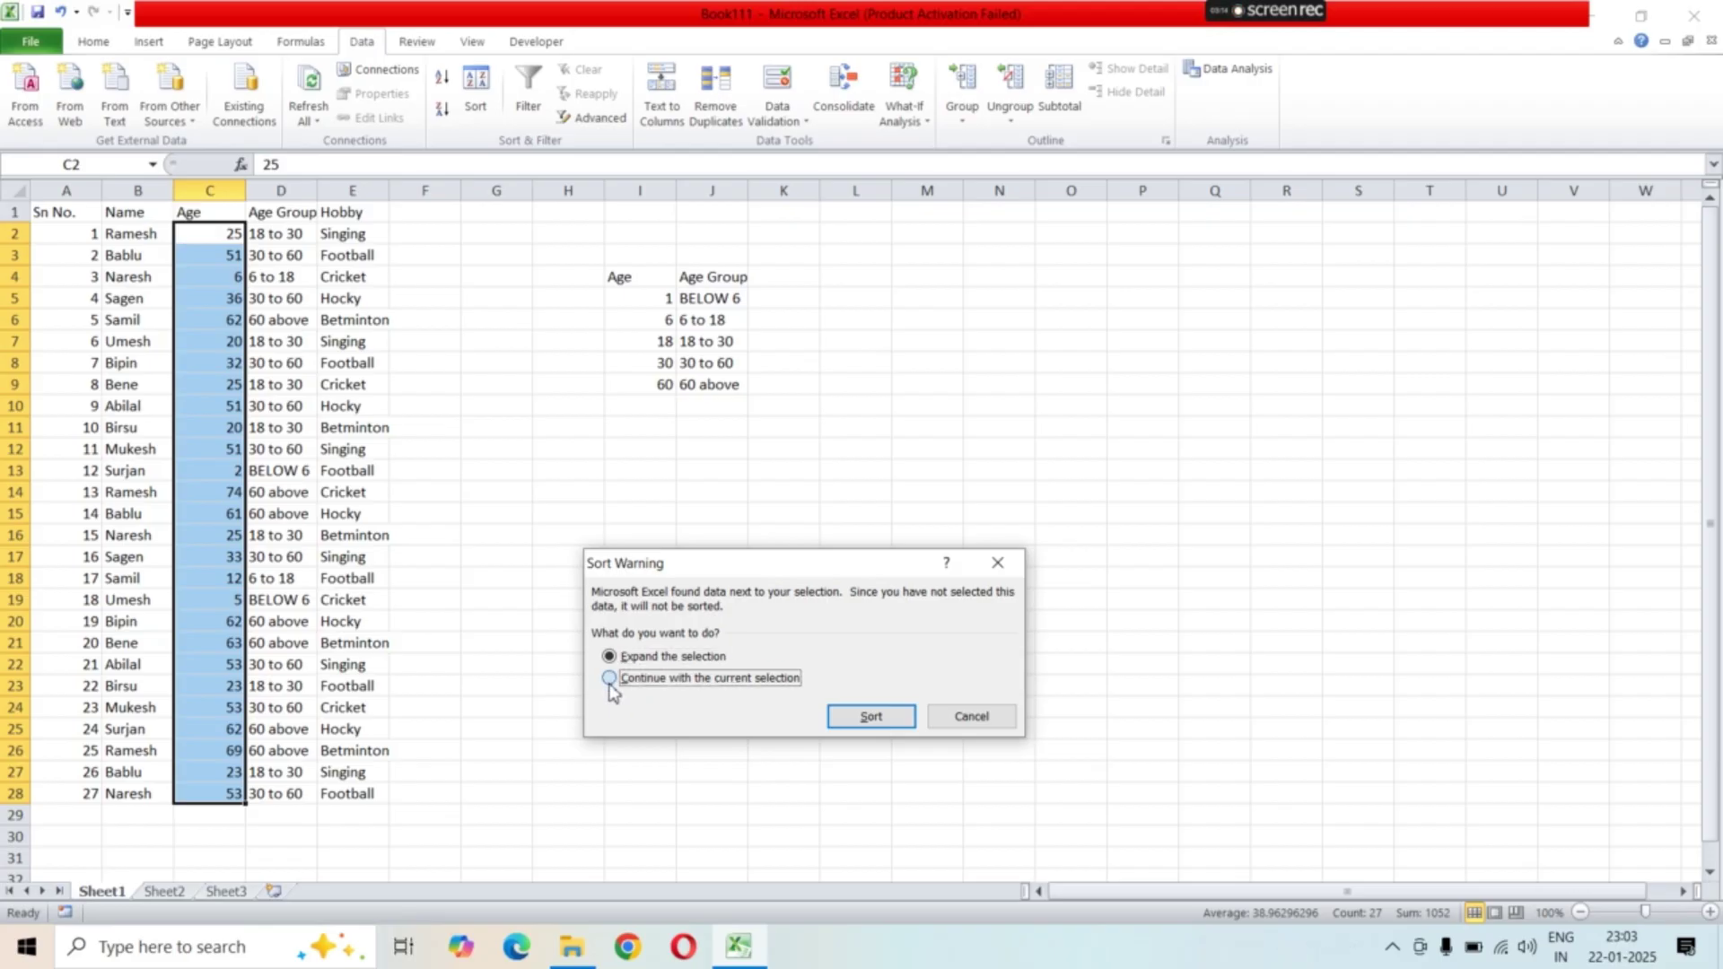
pyautogui.click(871, 717)
pyautogui.click(433, 599)
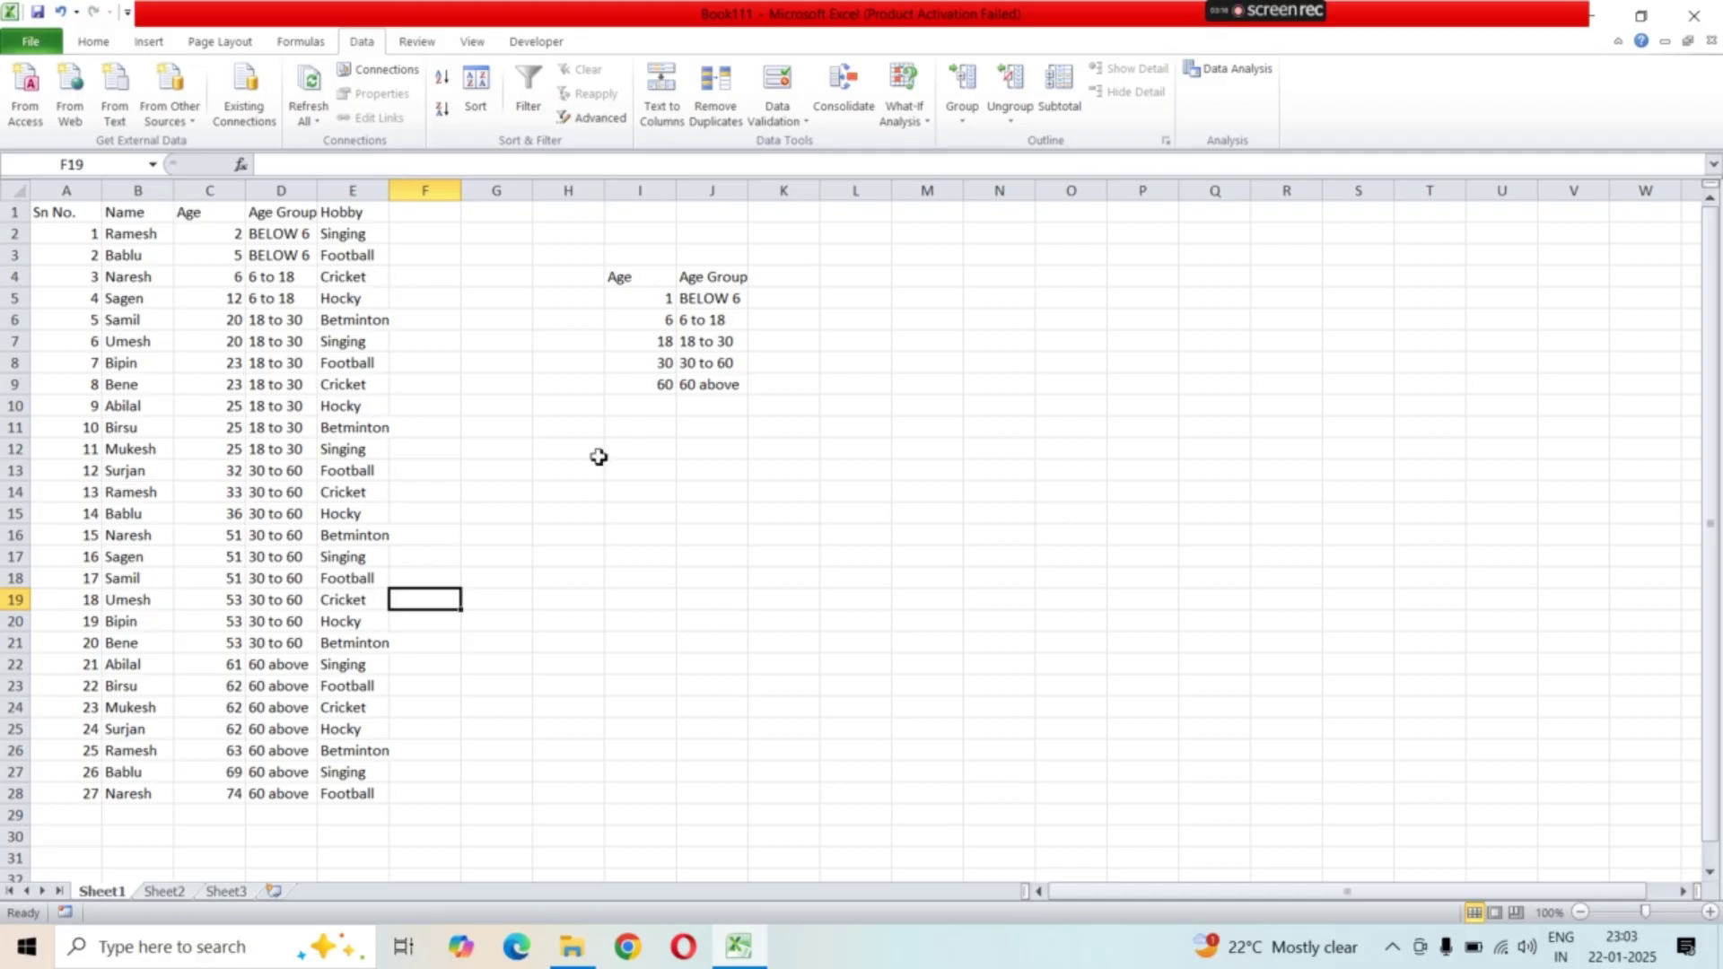